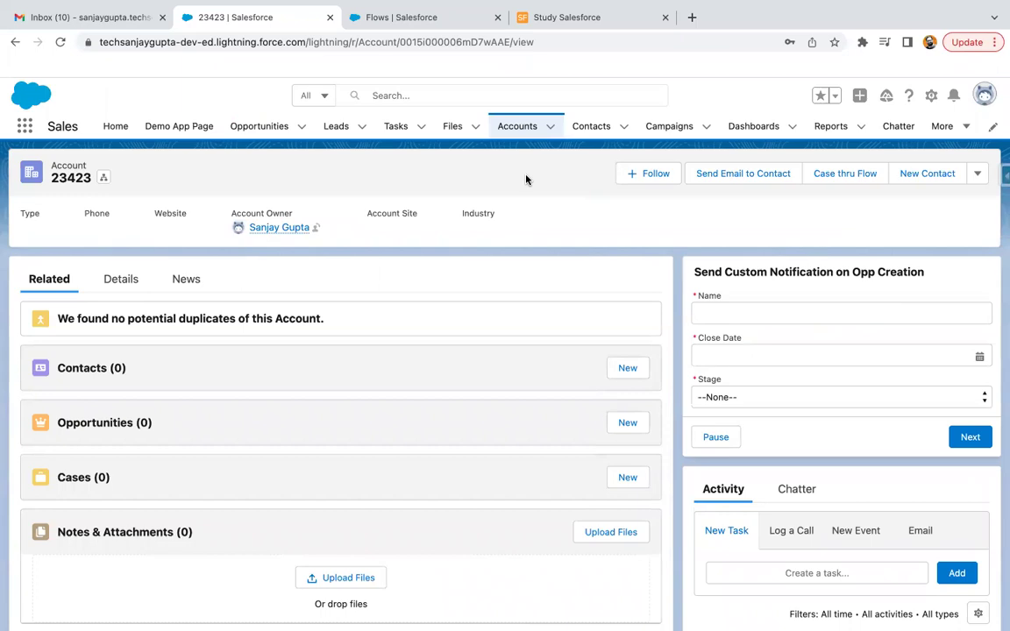
# - Open the Leads records and switch the list view to All Open Leads
pyautogui.click(334, 127)
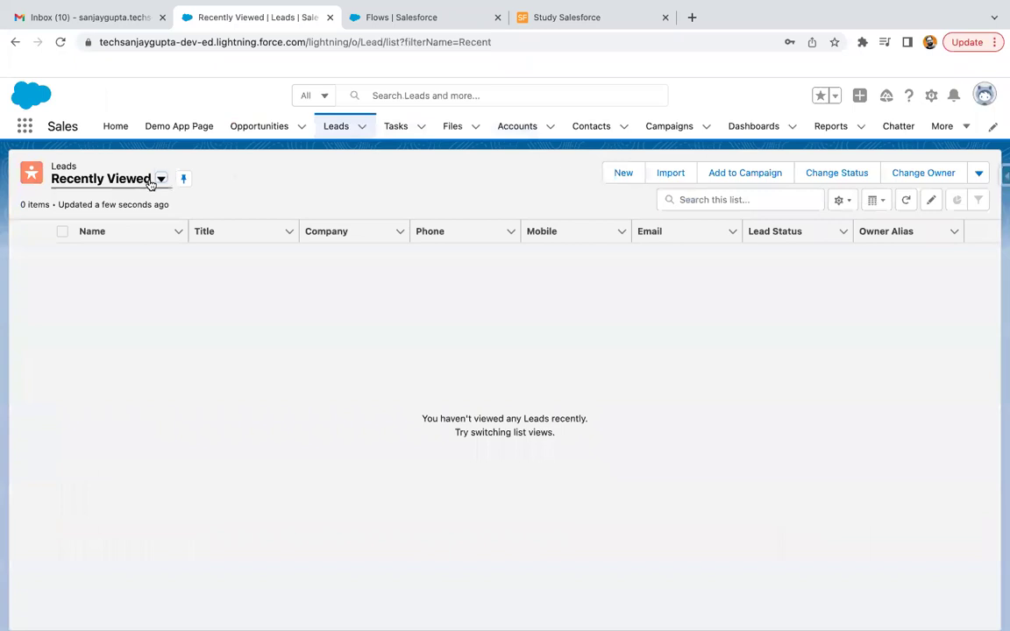
pyautogui.click(160, 179)
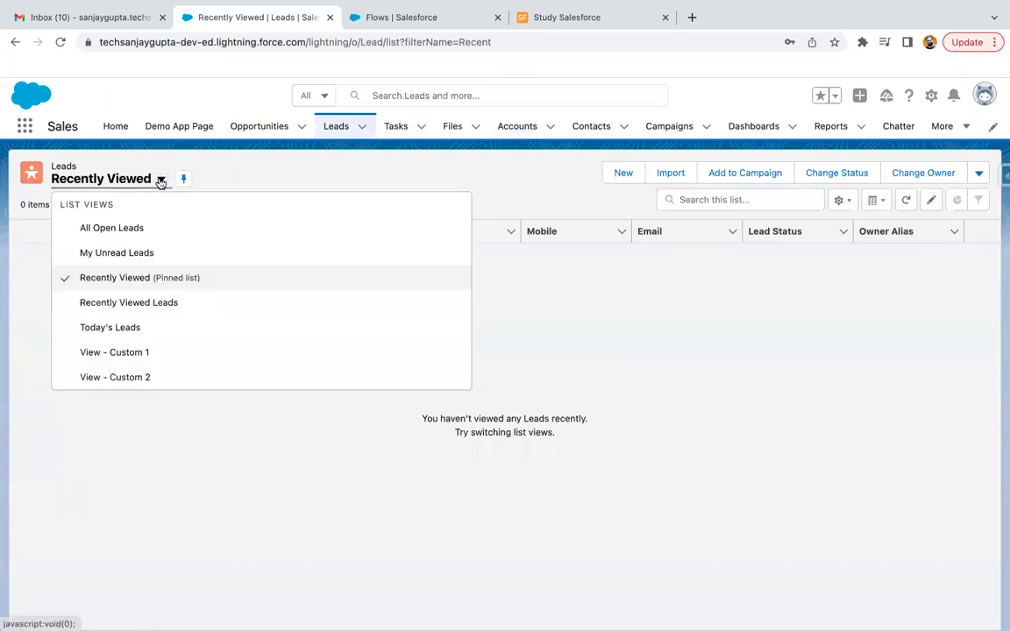
pyautogui.click(134, 229)
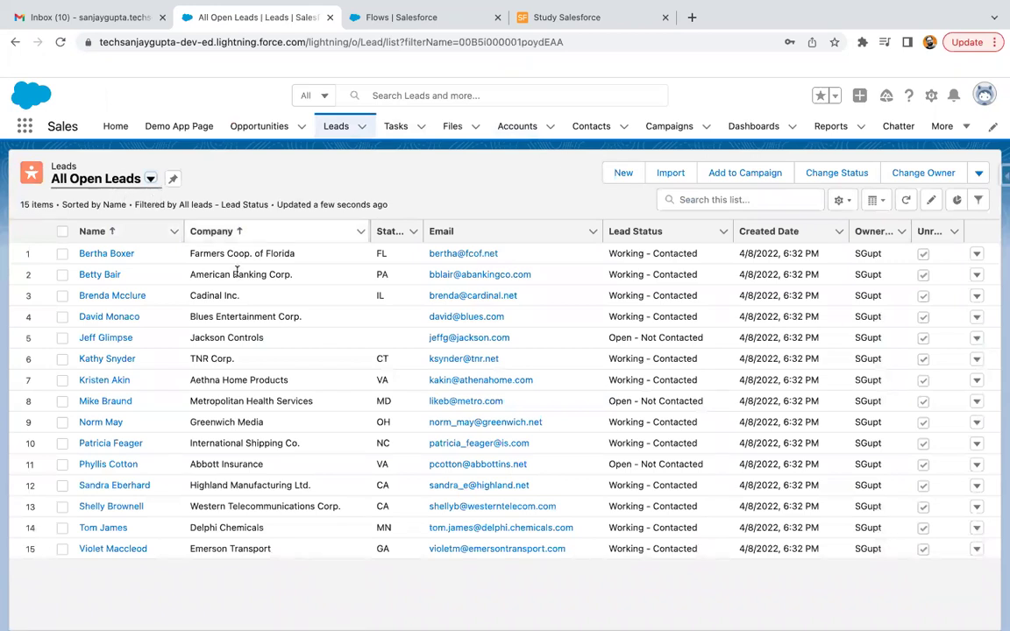
# - Add Lead Source and Website to the visible fields of the All Open Leads list view
pyautogui.click(837, 200)
pyautogui.click(777, 375)
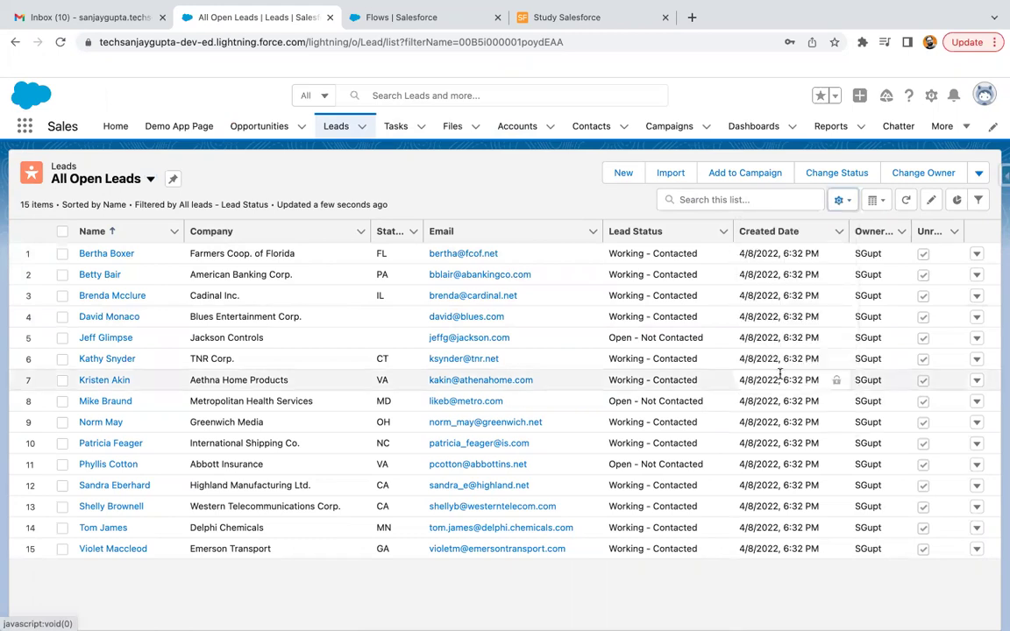
pyautogui.scroll(-2, 570, 358)
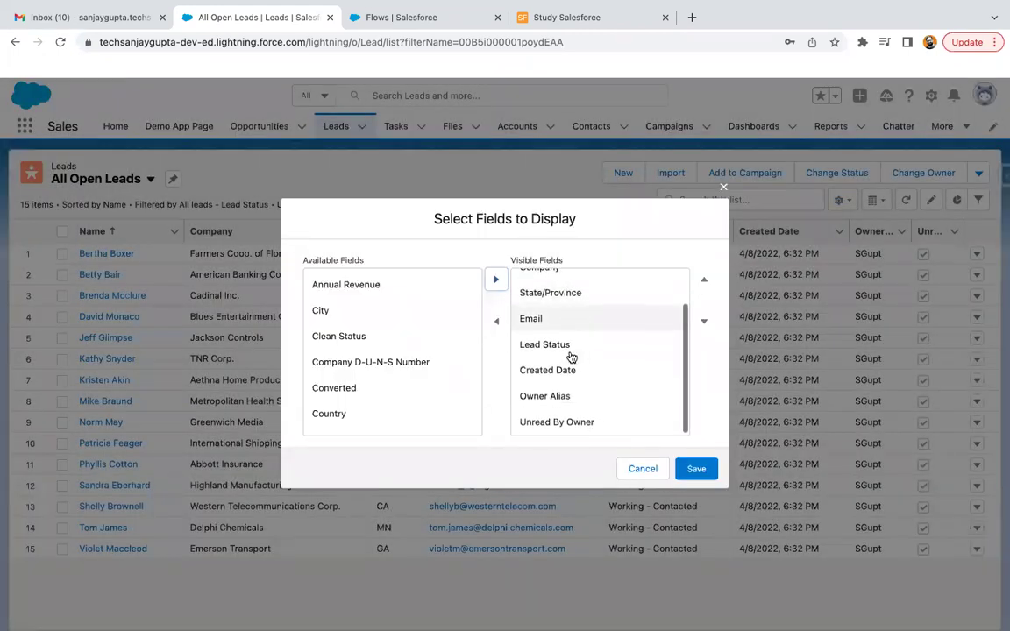
pyautogui.scroll(2, 570, 357)
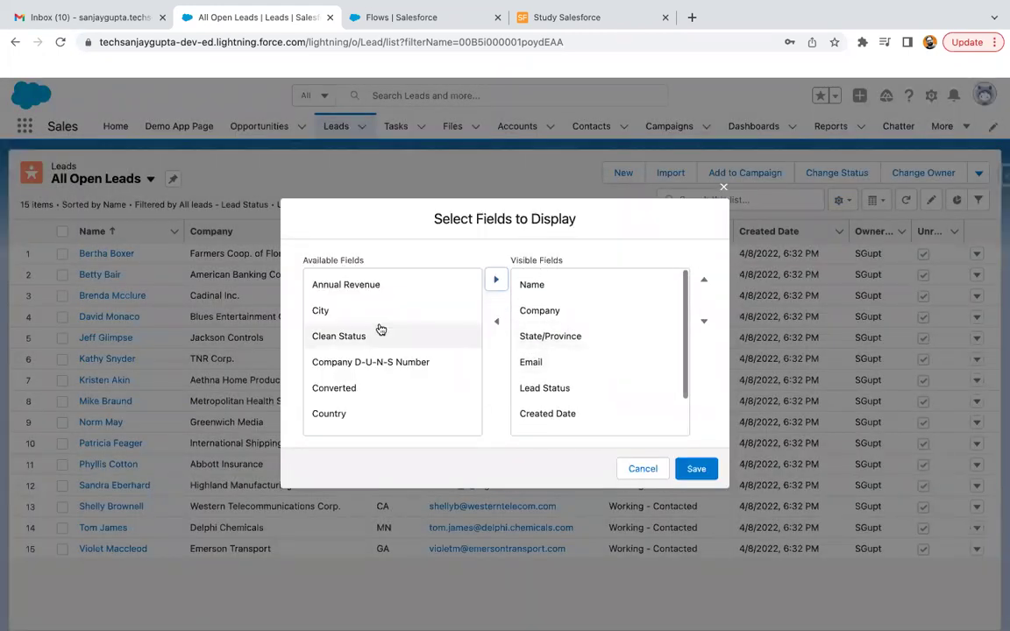
pyautogui.scroll(-4, 378, 328)
pyautogui.scroll(-4, 358, 394)
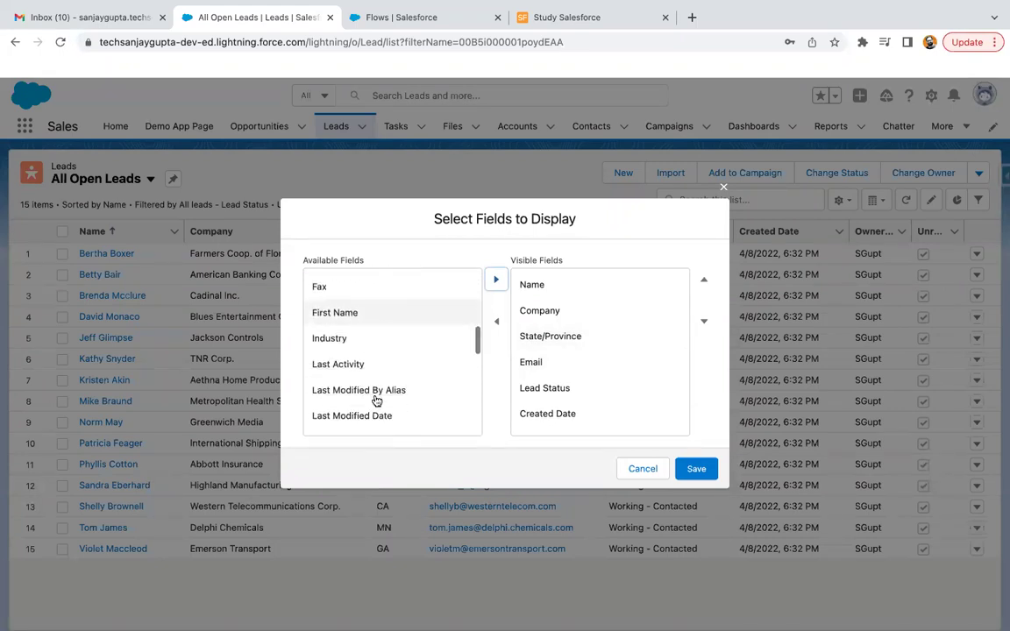
pyautogui.scroll(1, 376, 400)
pyautogui.scroll(-3, 376, 400)
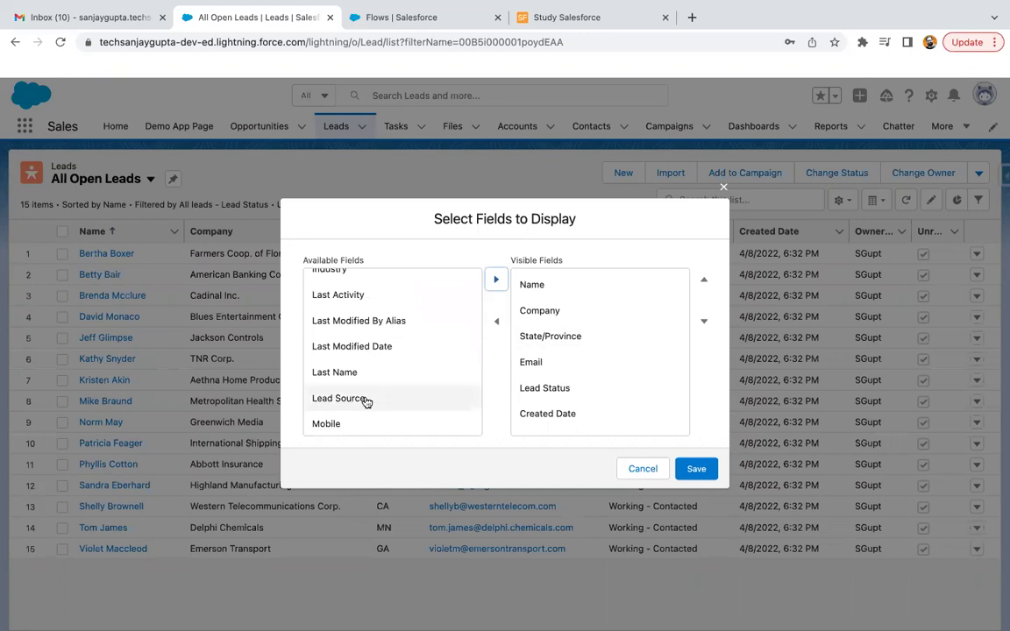
pyautogui.click(376, 399)
pyautogui.click(495, 279)
pyautogui.scroll(-8, 401, 375)
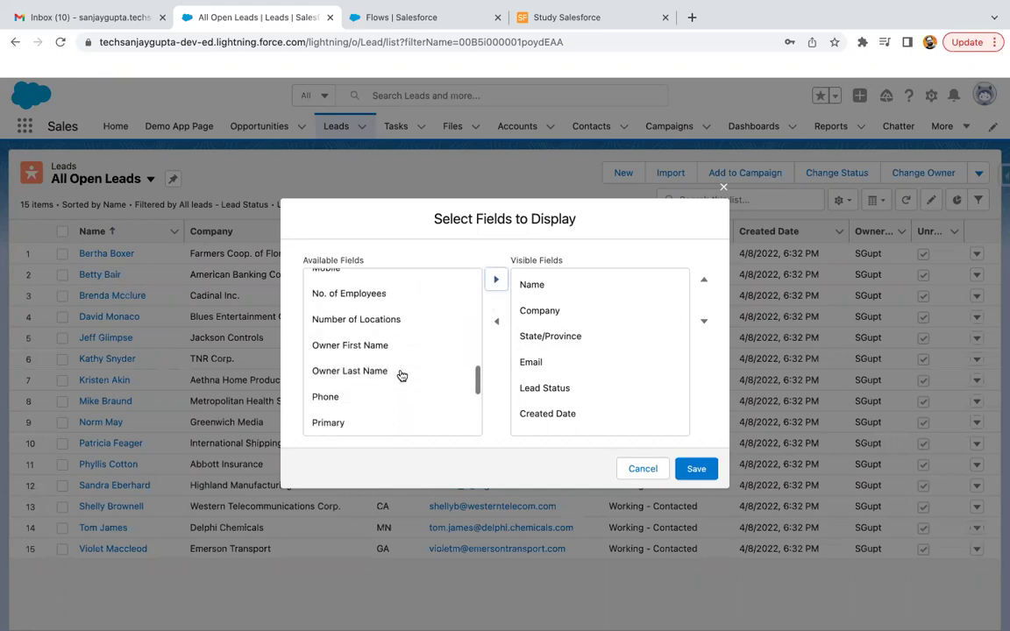
pyautogui.click(399, 393)
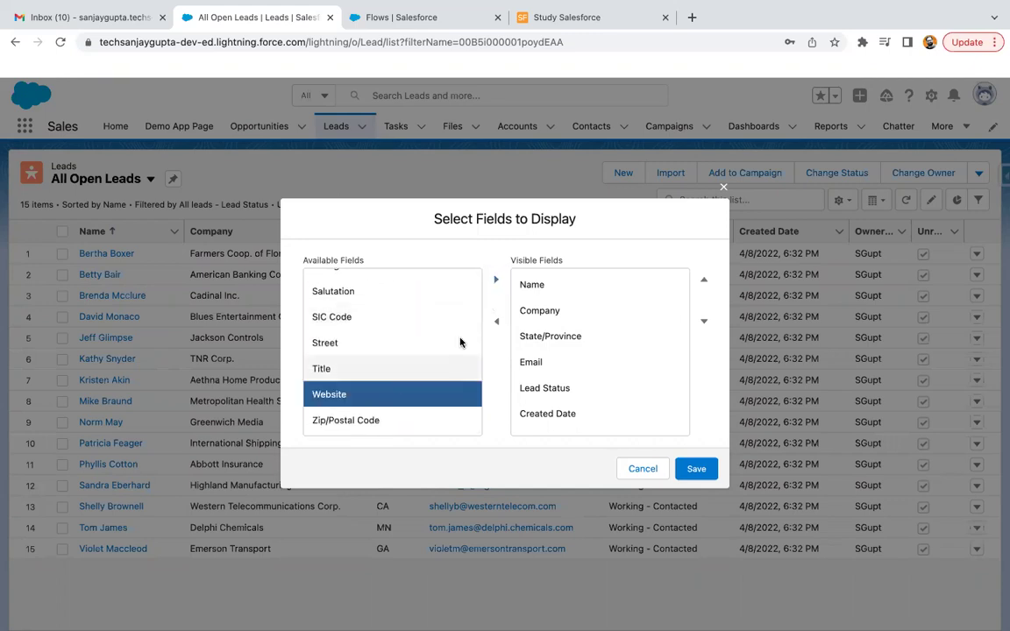
pyautogui.click(496, 278)
pyautogui.scroll(-2, 584, 392)
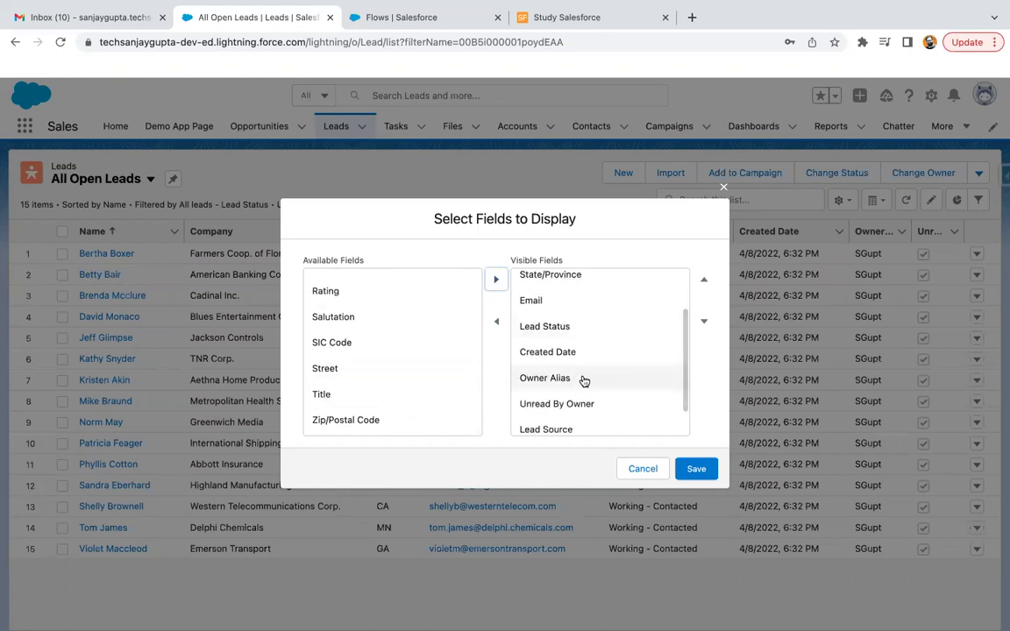
# - Remove Owner Alias and State/Province from the list view's visible fields and save the field selection
pyautogui.click(570, 378)
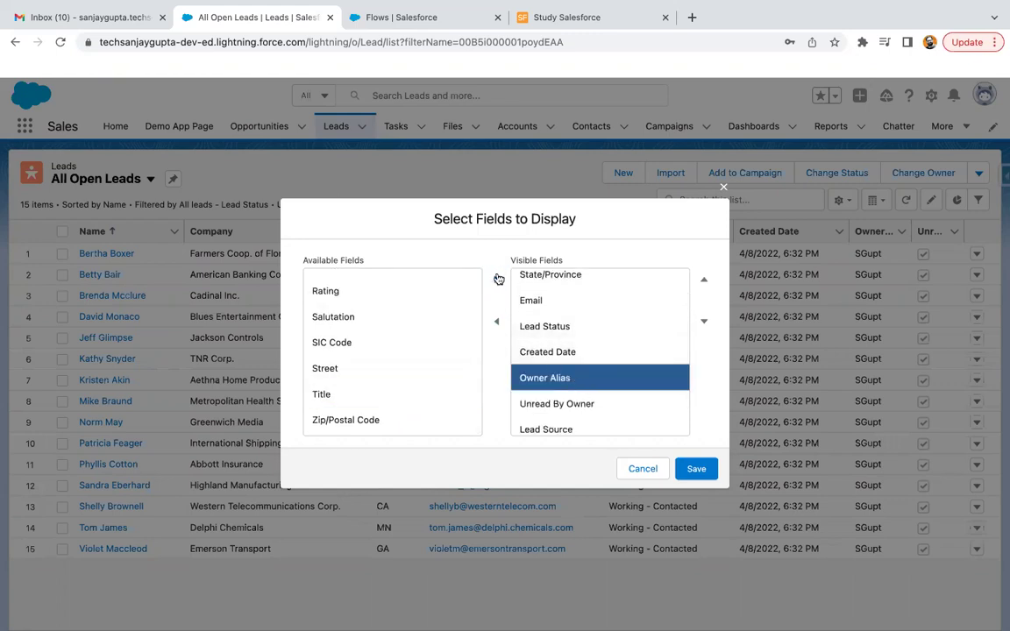
pyautogui.click(495, 321)
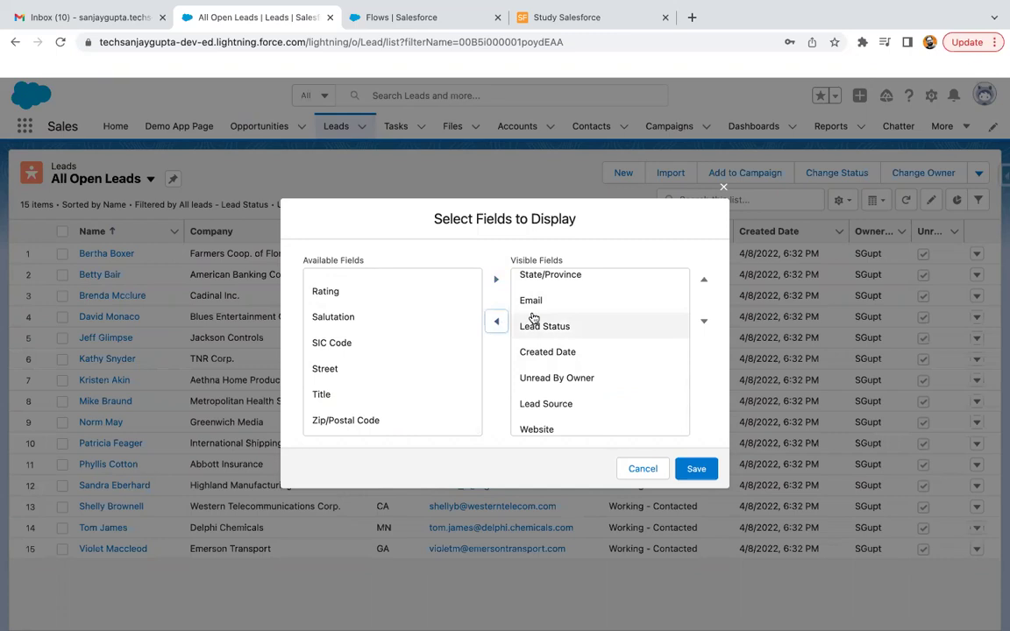
pyautogui.scroll(2, 532, 317)
pyautogui.click(532, 336)
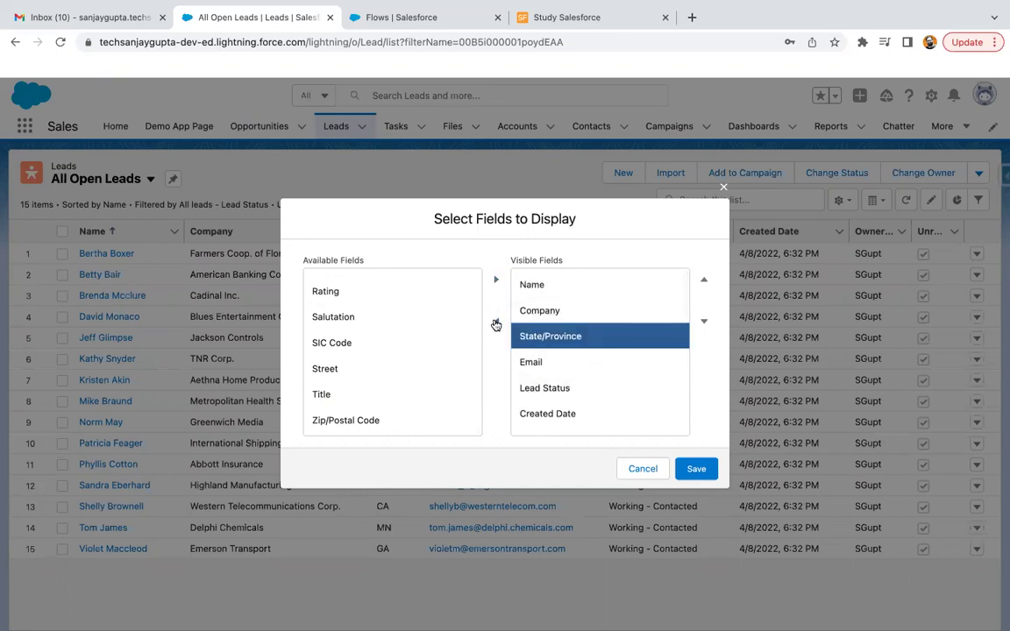
pyautogui.click(496, 322)
pyautogui.scroll(-2, 544, 368)
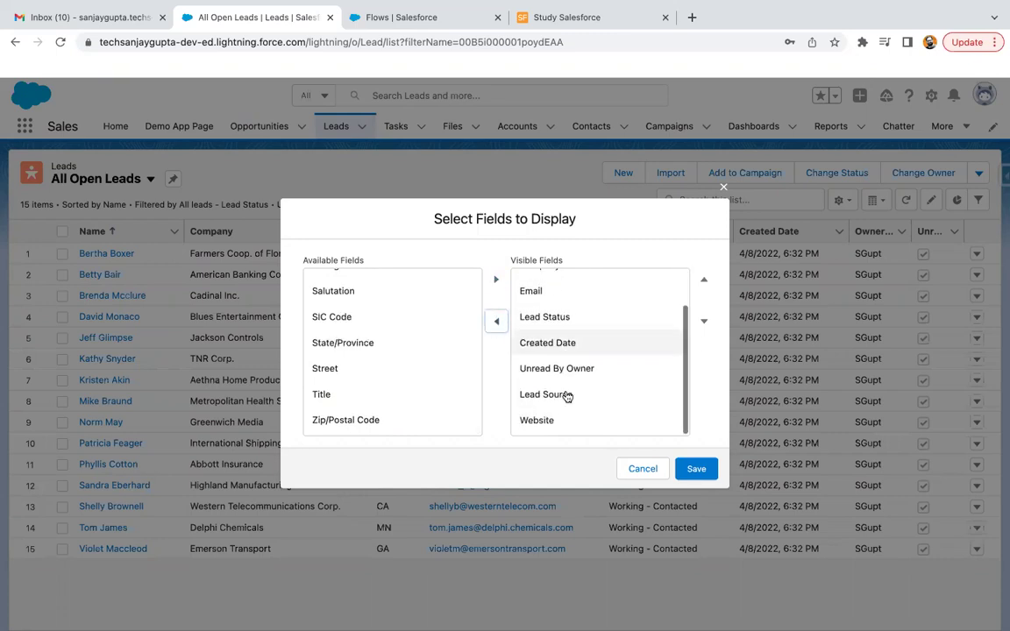
pyautogui.click(695, 467)
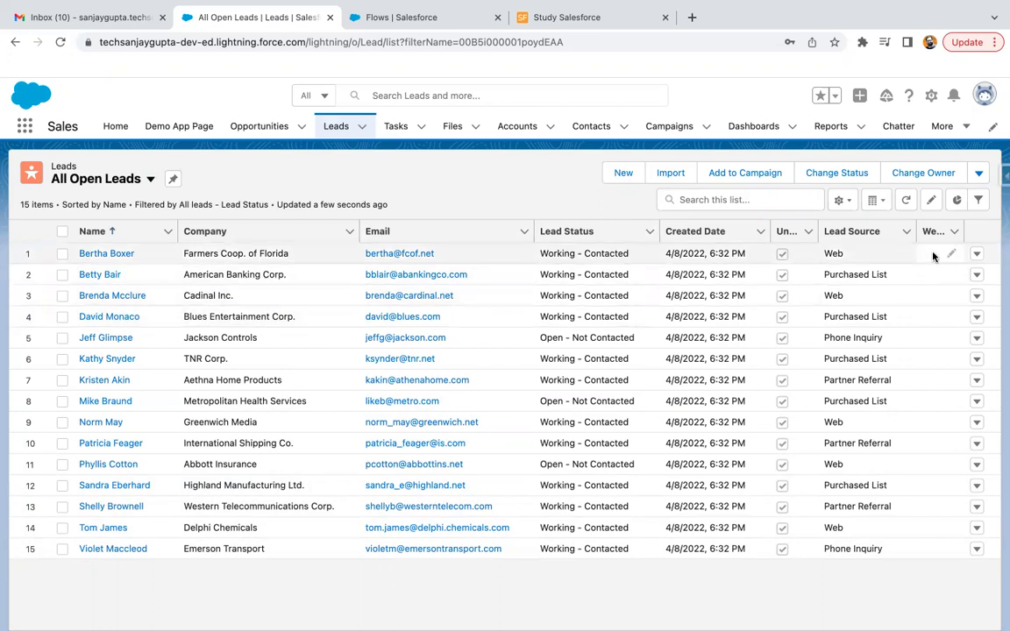
# - Create a new Schedule-Triggered Flow from the Flows setup page
pyautogui.click(441, 18)
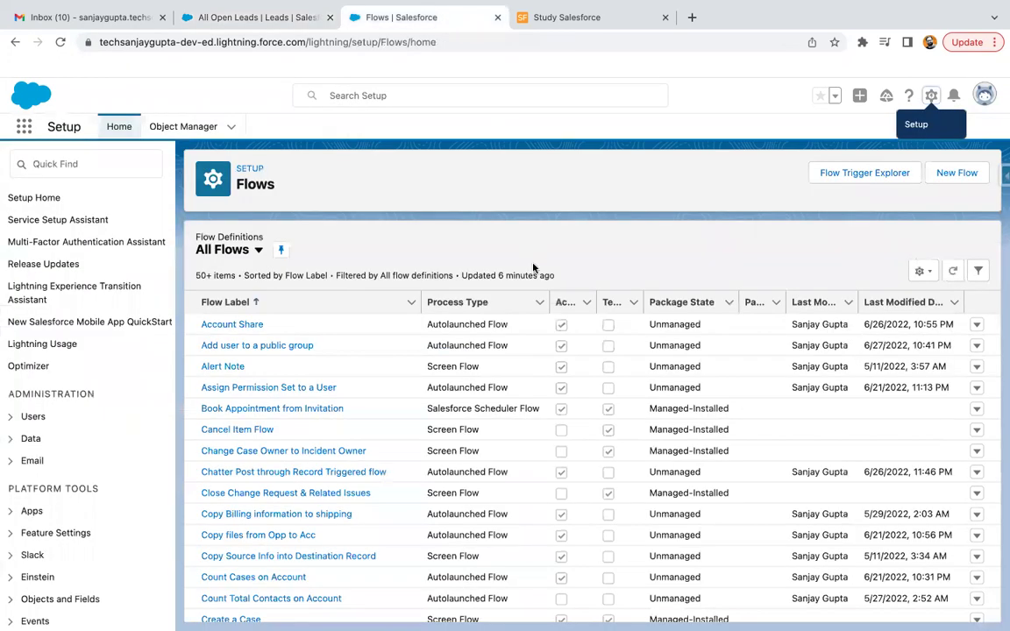
pyautogui.click(956, 173)
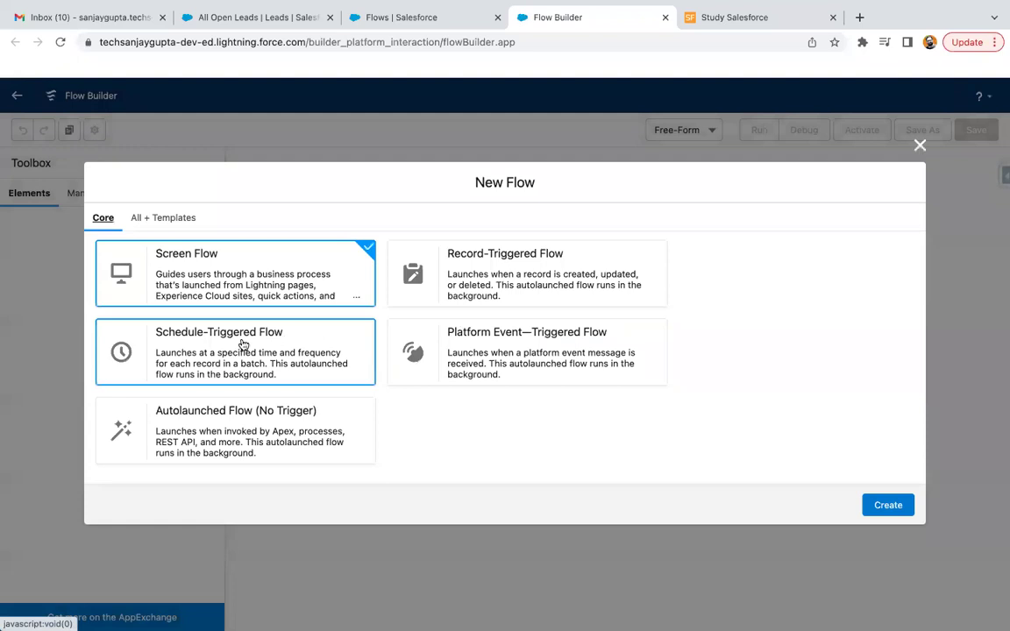
pyautogui.click(194, 351)
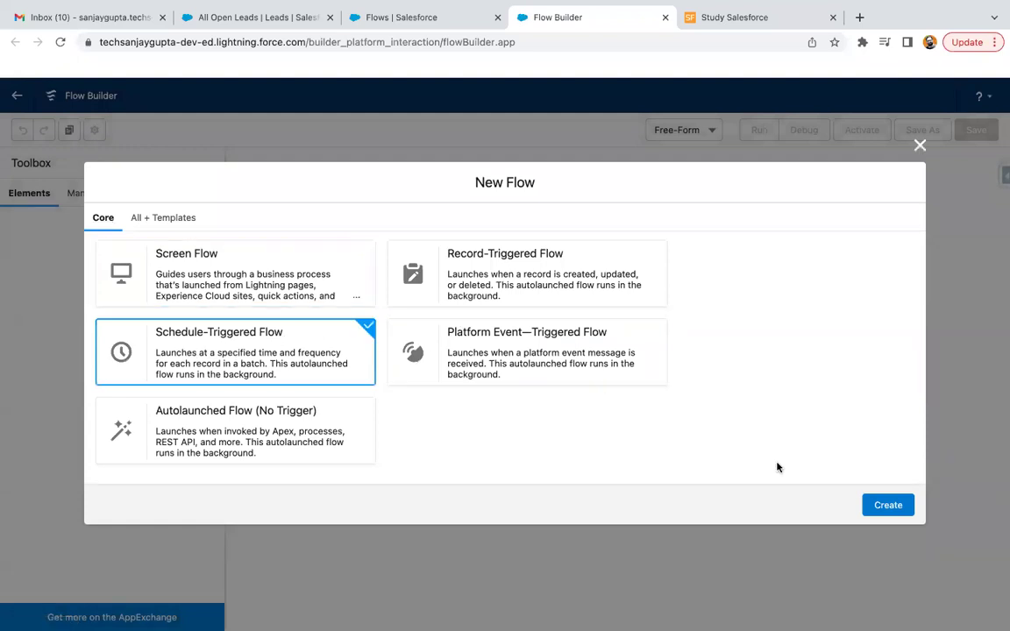
pyautogui.click(904, 514)
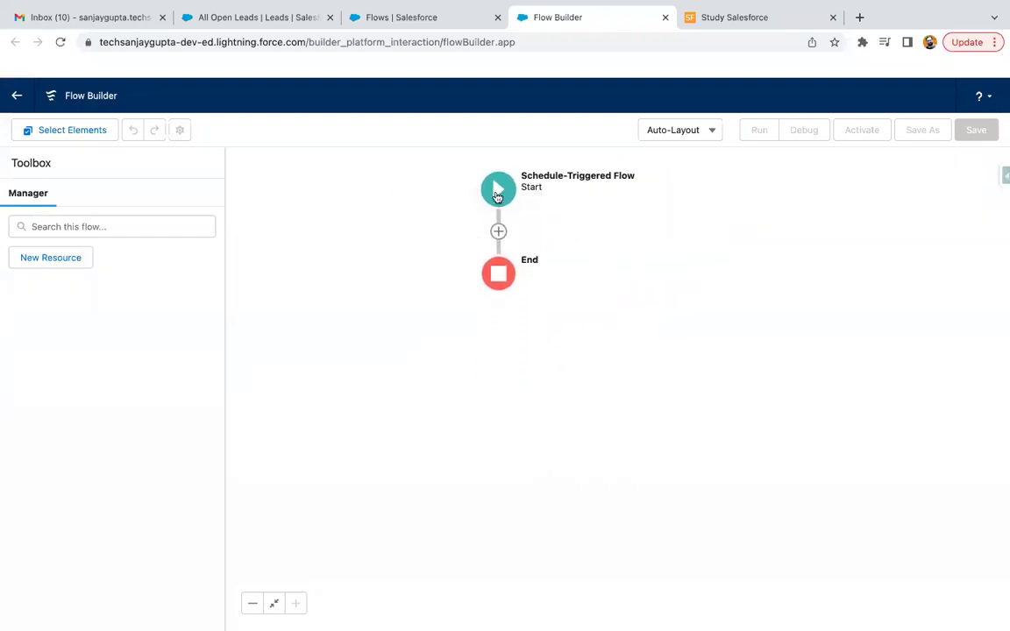
# - Open the schedule settings of the flow's Start element and set the frequency to Daily
pyautogui.click(497, 197)
pyautogui.click(430, 261)
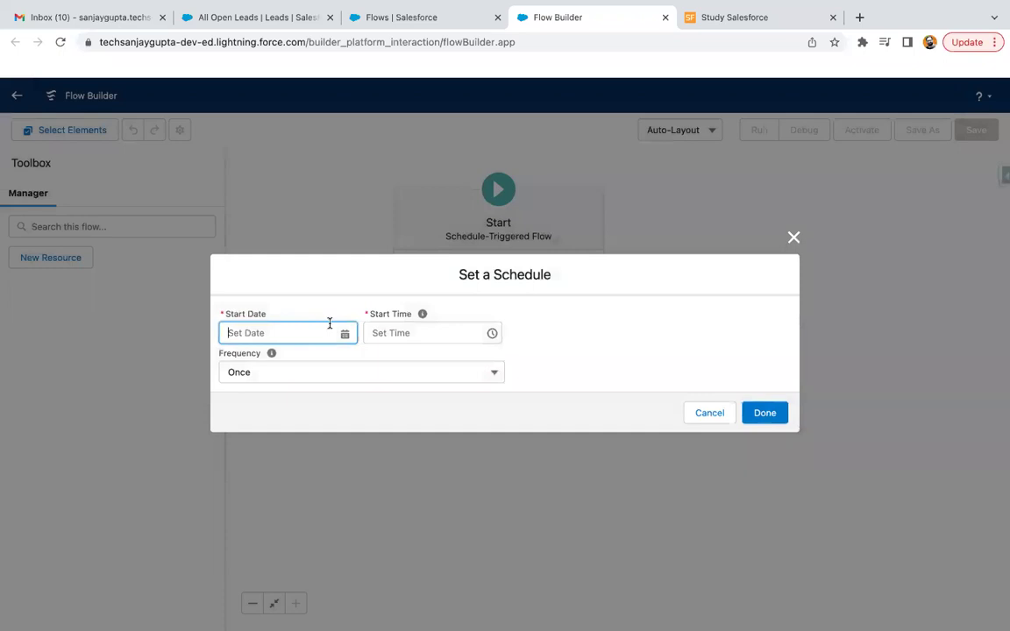
pyautogui.click(276, 372)
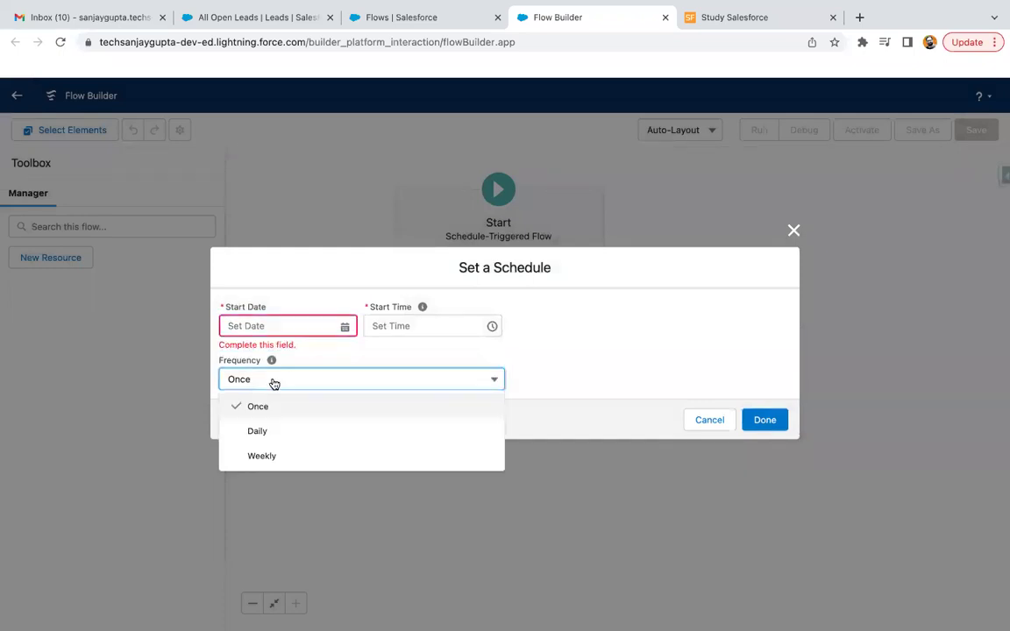
pyautogui.click(250, 365)
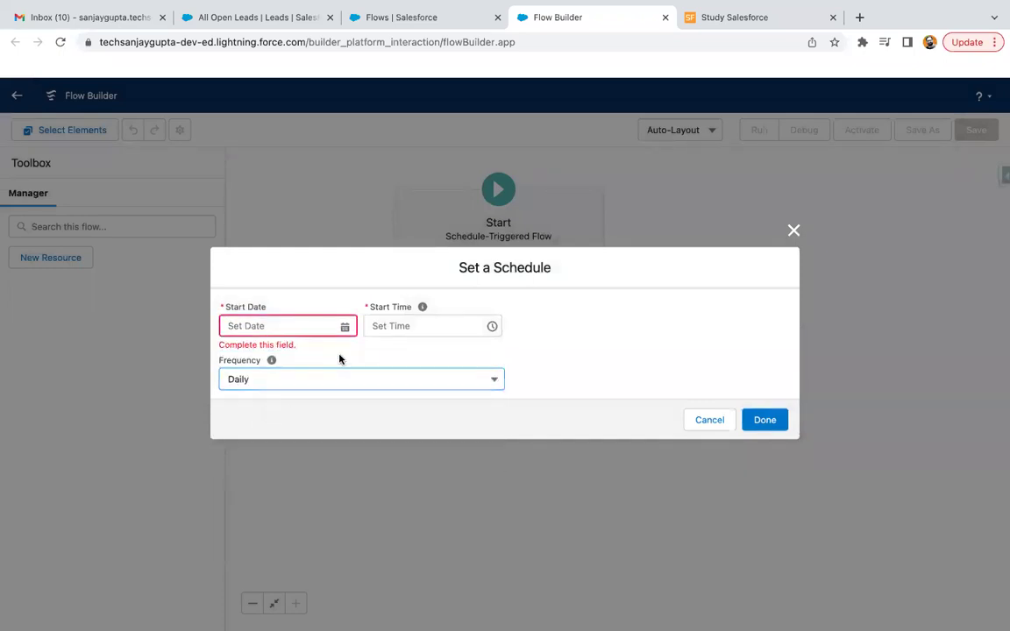
# - Return to the open leads list and open the details of the Farmers Coop. of Florida lead
pyautogui.click(390, 18)
pyautogui.click(295, 18)
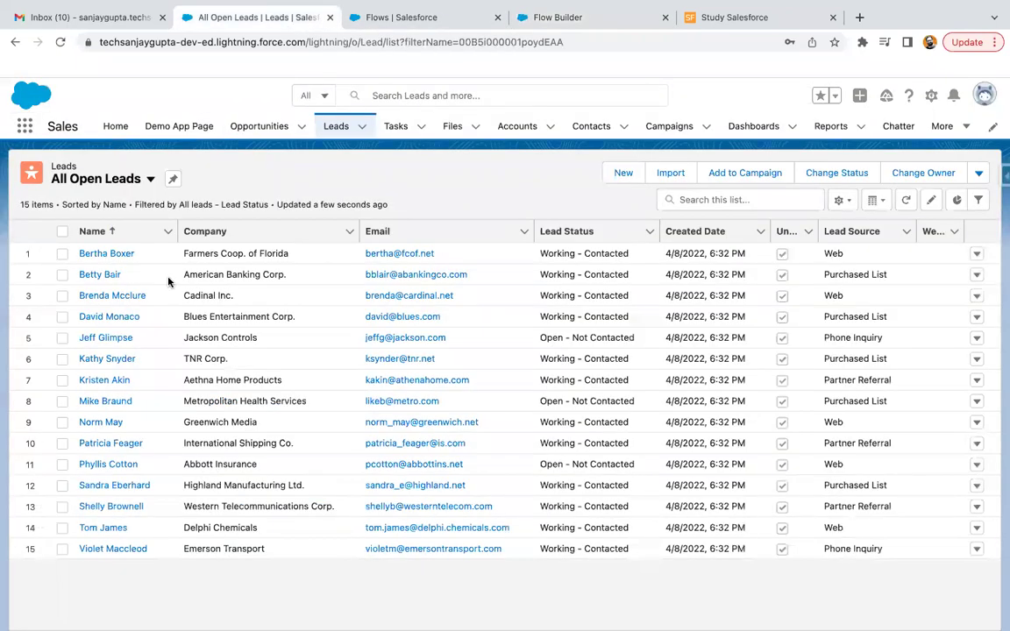
pyautogui.click(101, 255)
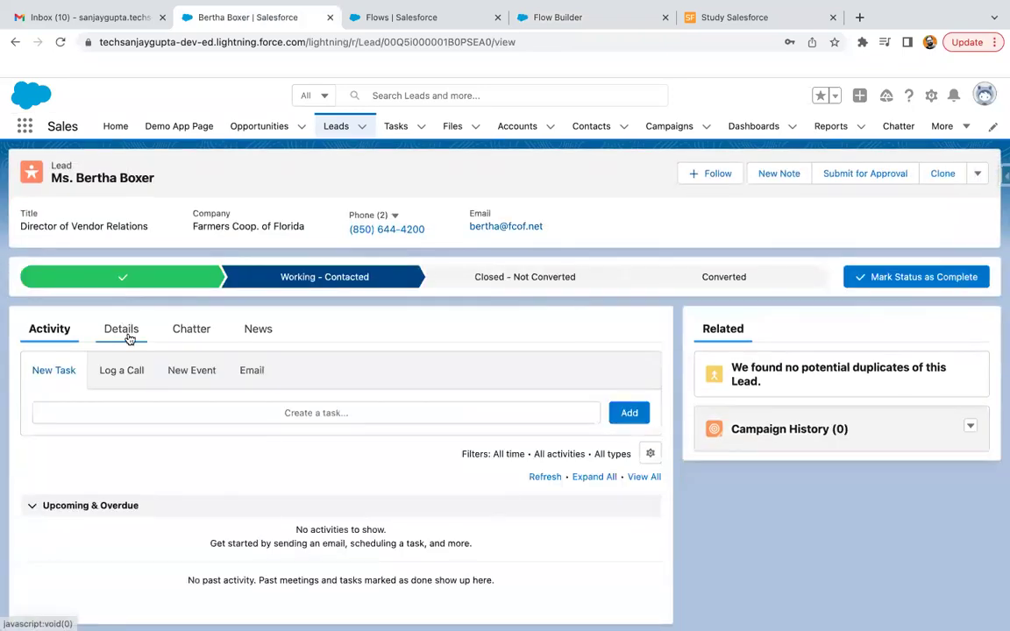
pyautogui.click(122, 330)
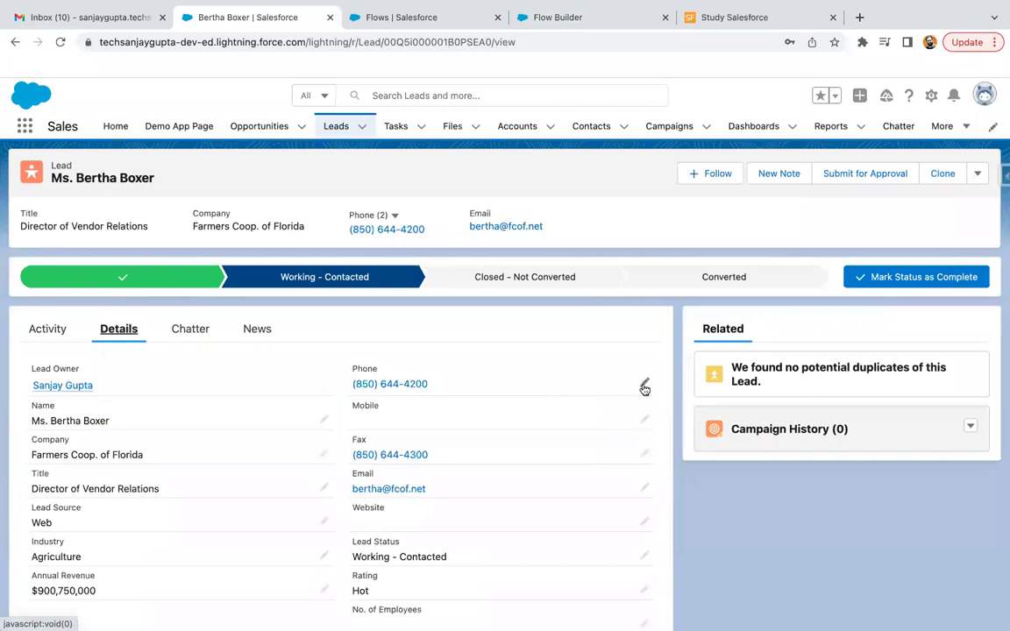
# - Fill in the lead's Mobile field with a short test number and save the record
pyautogui.click(644, 387)
pyautogui.click(509, 447)
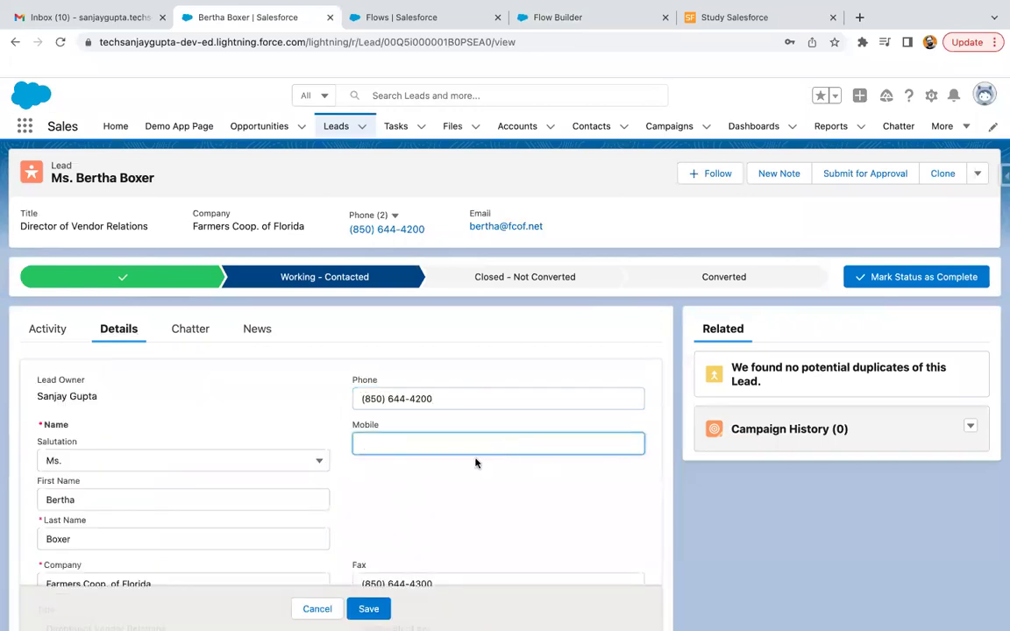
pyautogui.scroll(-3, 446, 478)
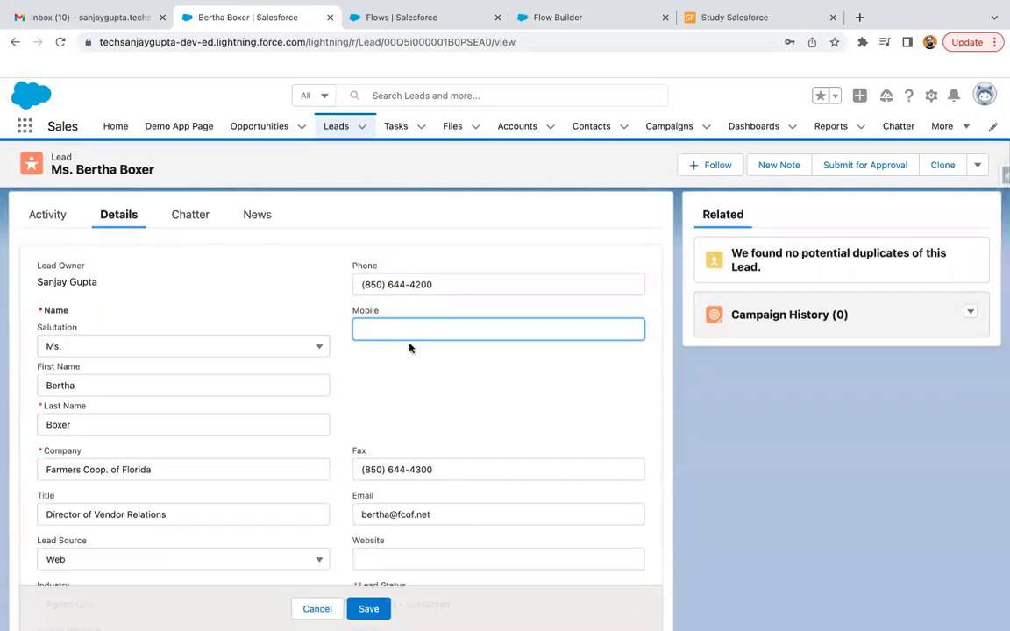
pyautogui.write('12')
pyautogui.click(376, 616)
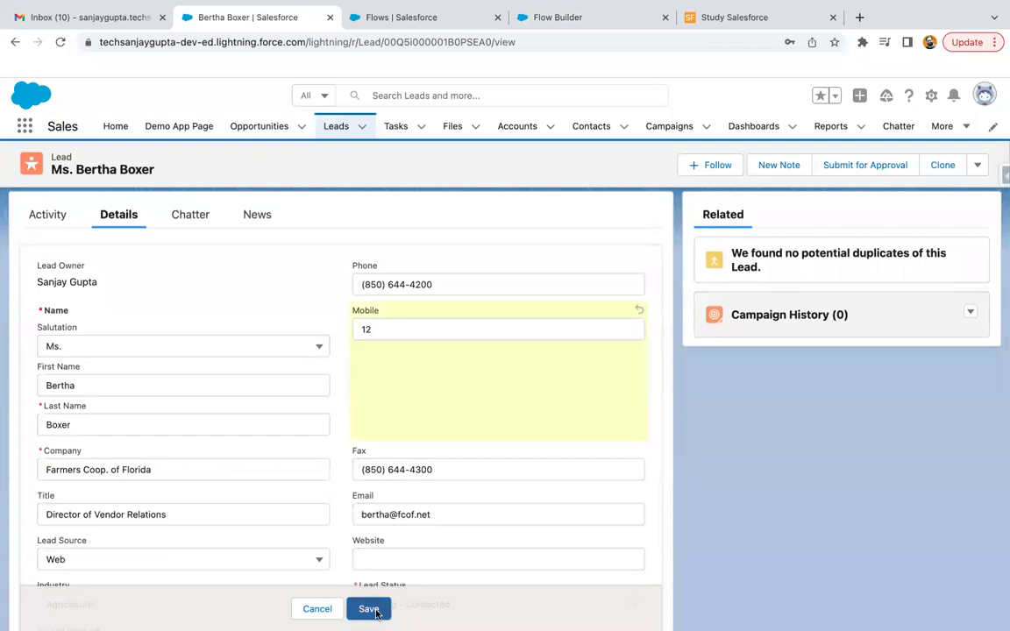
# - Examine the saved lead's details, comparing the Mobile field with the Last Modified By date and time
pyautogui.scroll(-3, 395, 420)
pyautogui.scroll(3, 390, 468)
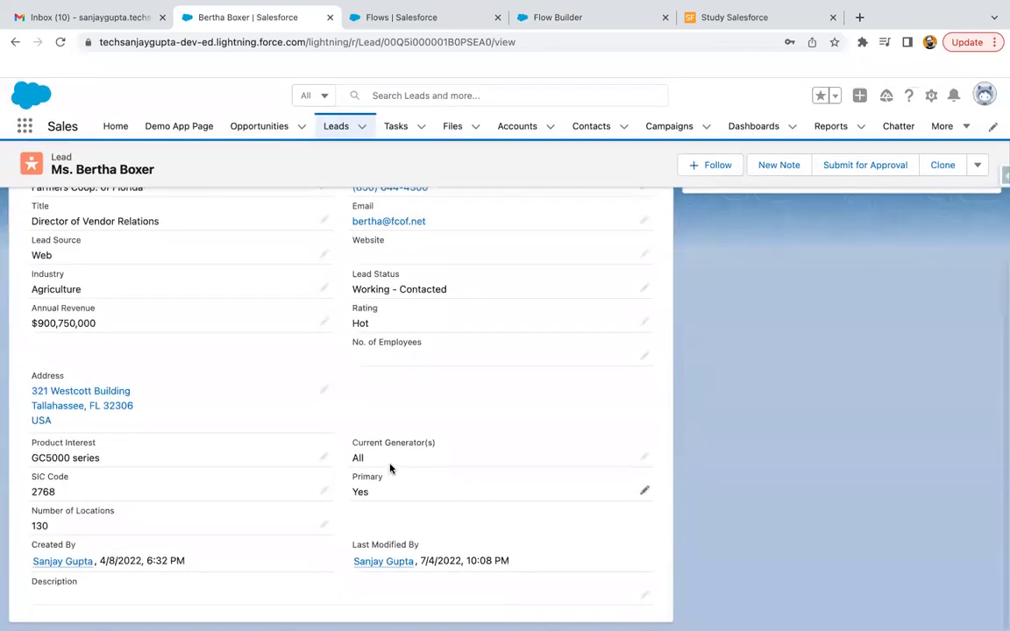
pyautogui.scroll(-2, 381, 342)
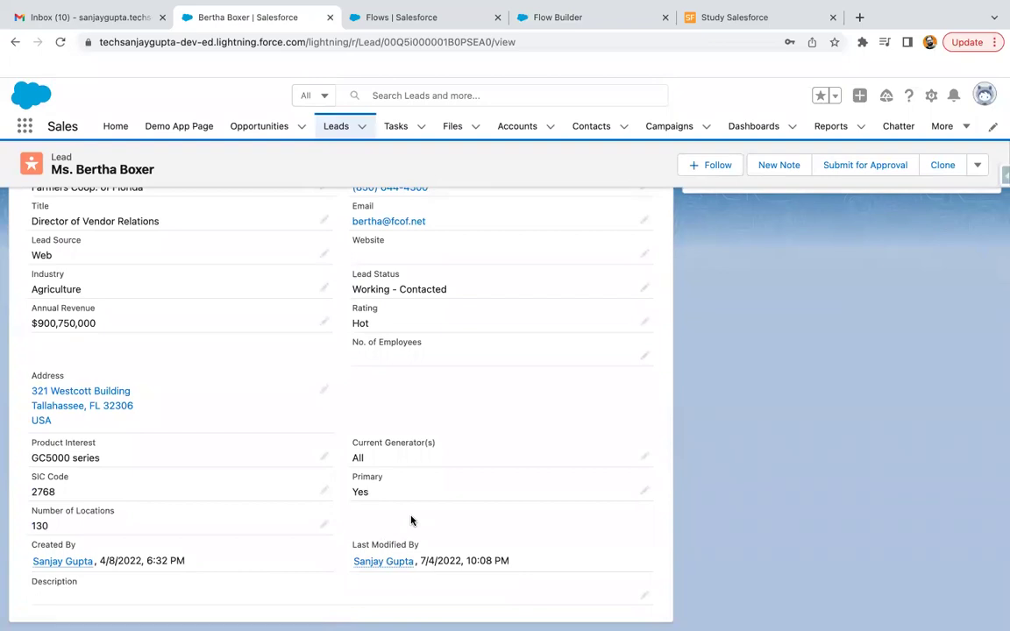
pyautogui.scroll(3, 410, 521)
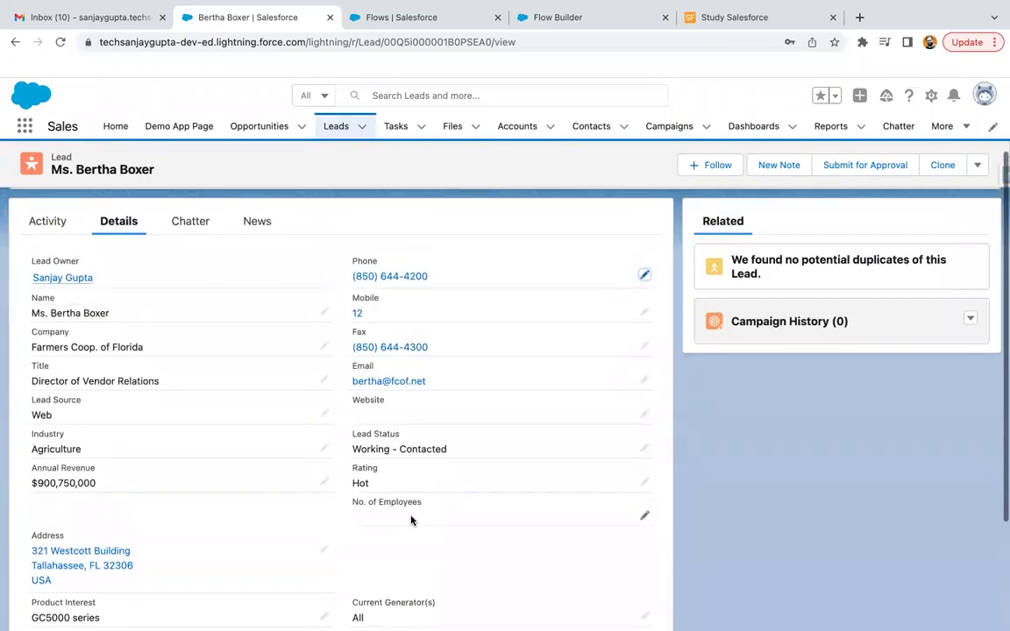
pyautogui.scroll(1, 403, 403)
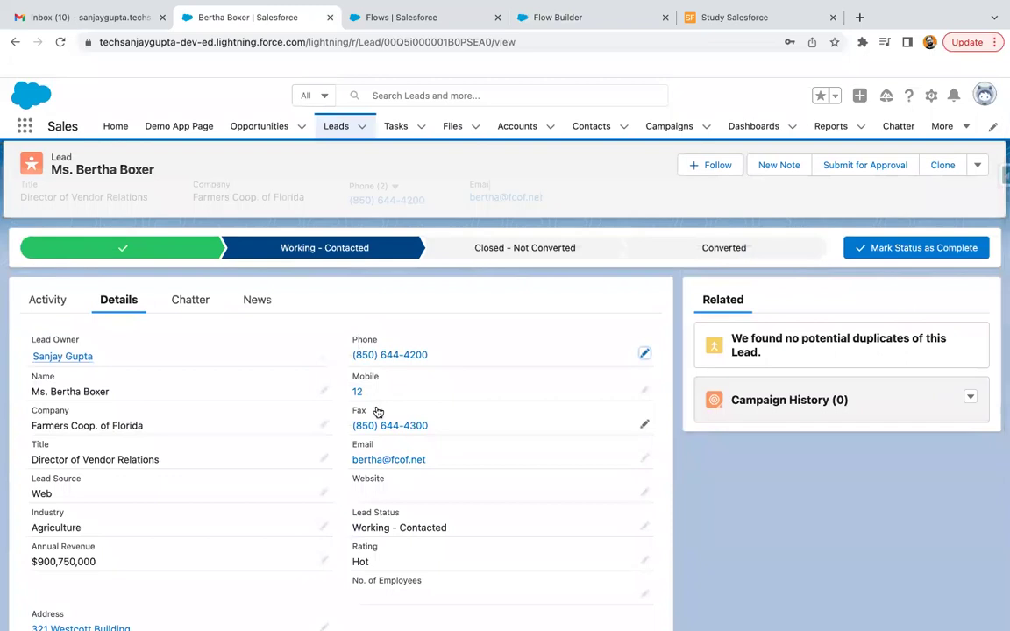
pyautogui.scroll(-1, 390, 408)
pyautogui.scroll(-1, 377, 410)
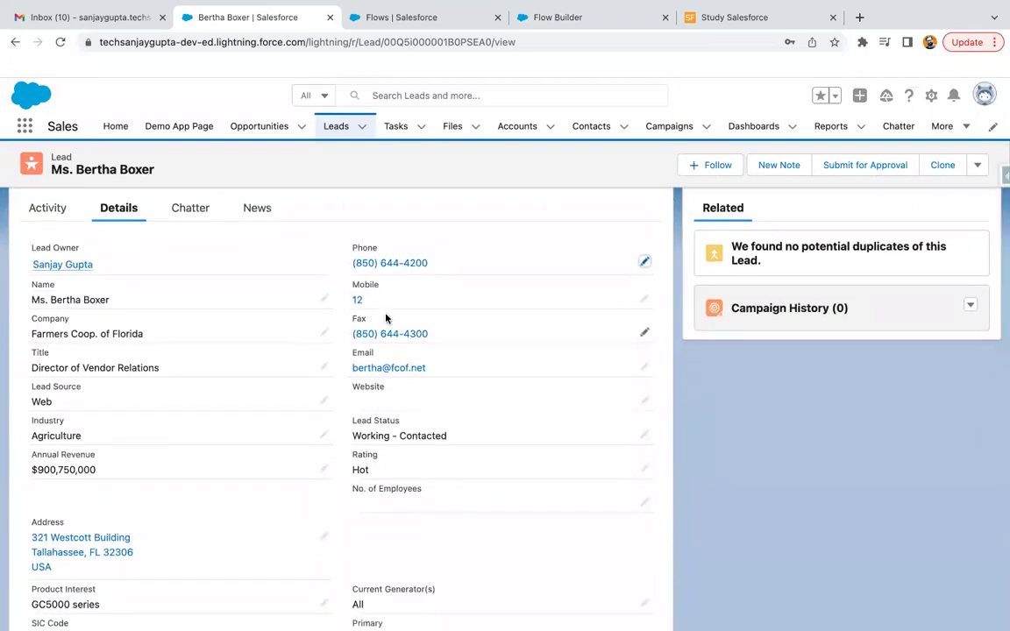
pyautogui.scroll(-3, 379, 438)
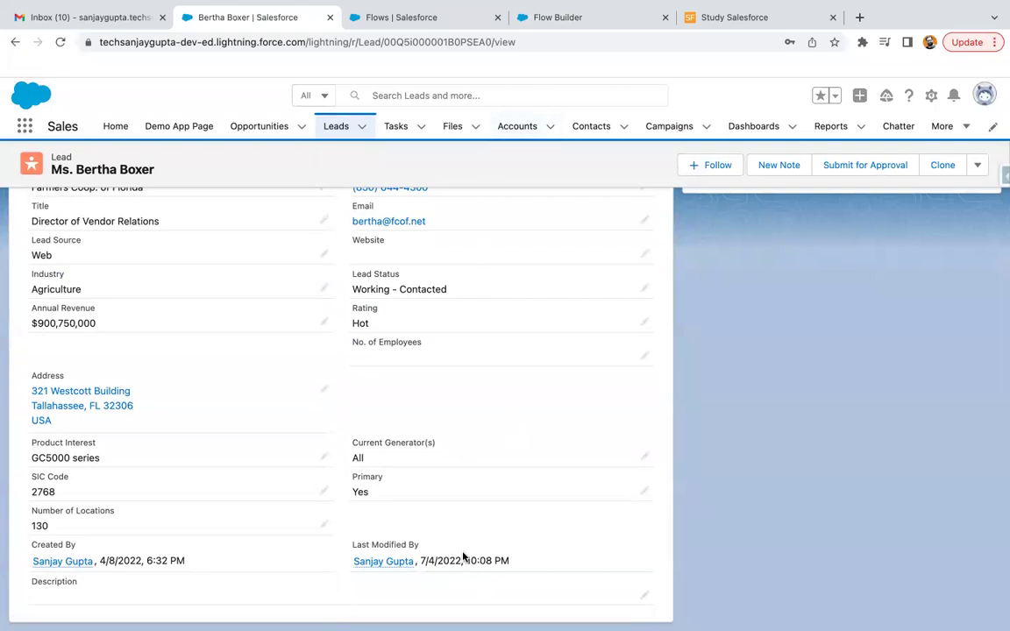
# - Return to the Flow Builder schedule settings and set the start date to Jul 4, 2022
pyautogui.click(445, 18)
pyautogui.click(523, 16)
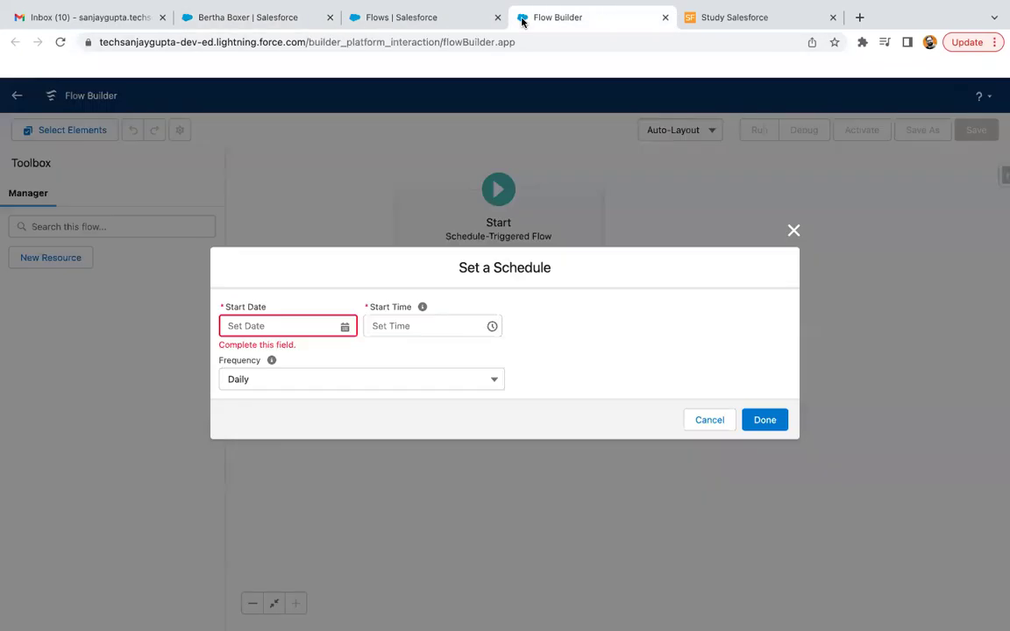
pyautogui.click(317, 327)
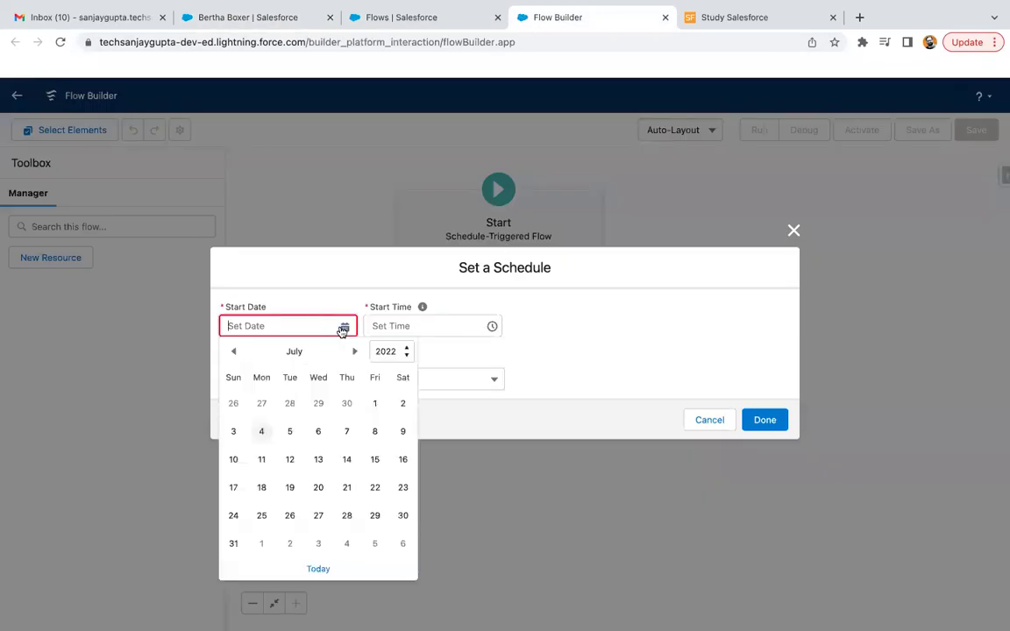
pyautogui.click(260, 435)
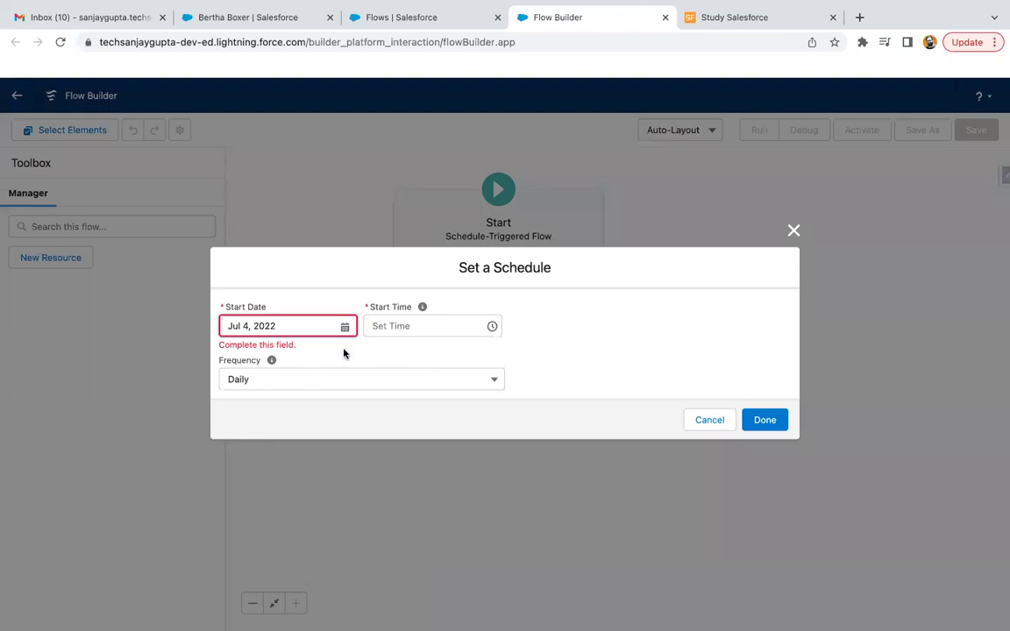
# - Check the lead's Last Modified By time as a reference for the schedule's start time
pyautogui.click(408, 326)
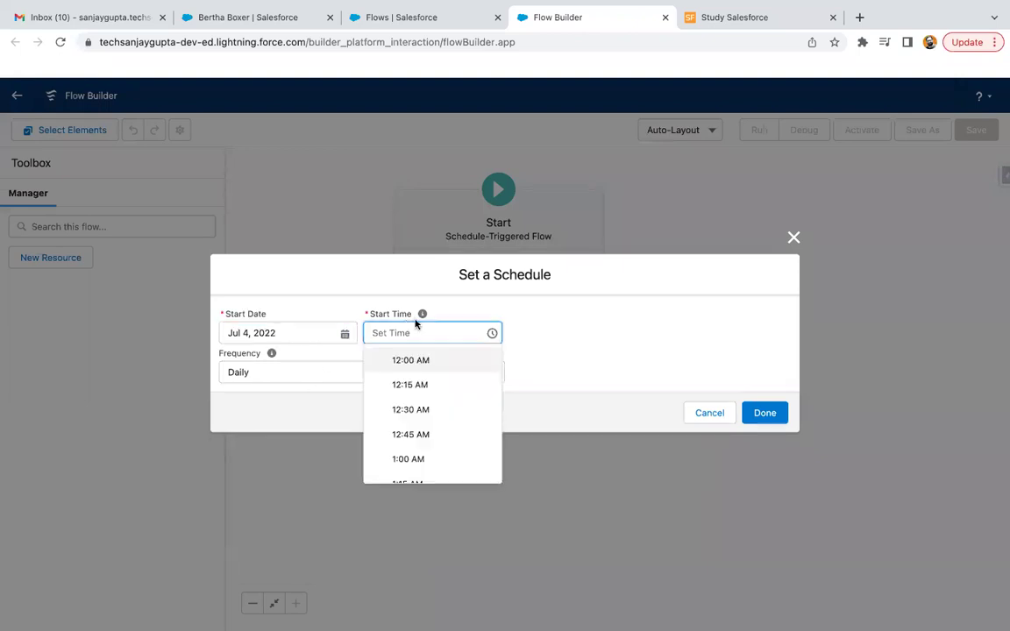
pyautogui.click(285, 13)
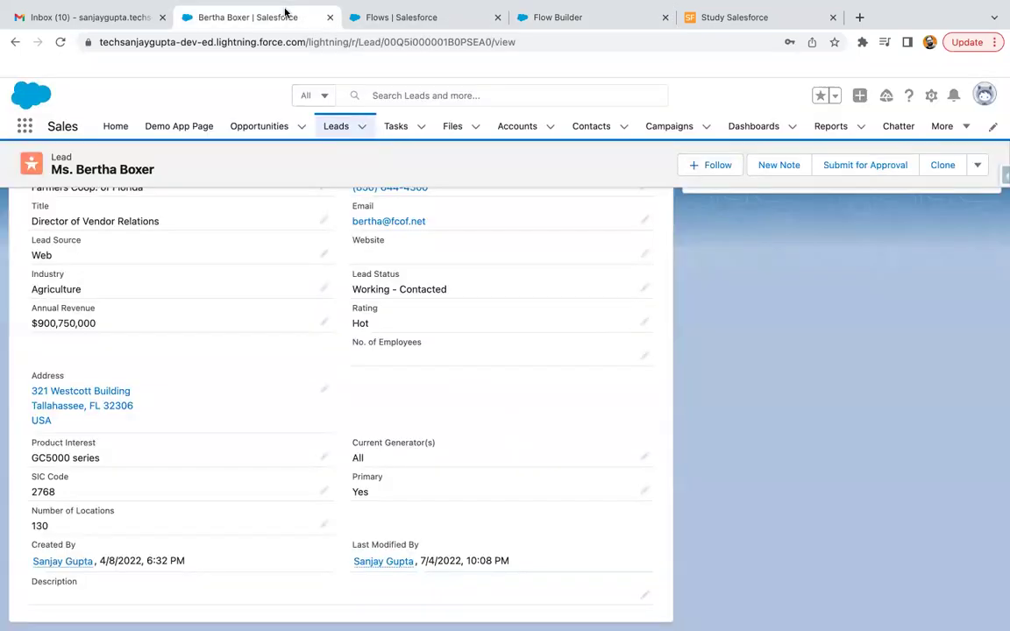
pyautogui.click(545, 25)
pyautogui.click(423, 321)
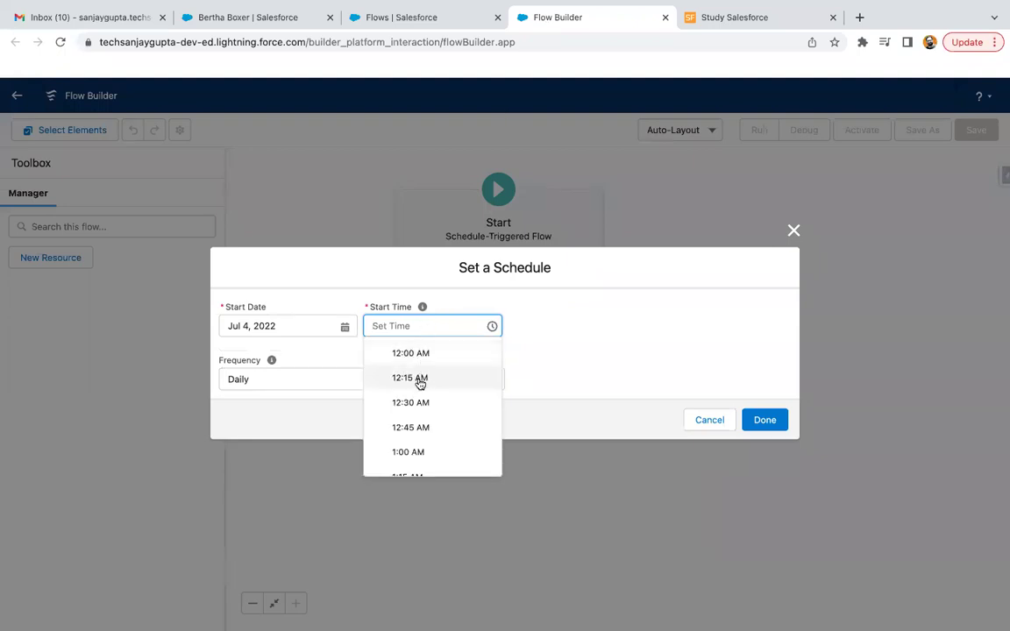
pyautogui.click(282, 22)
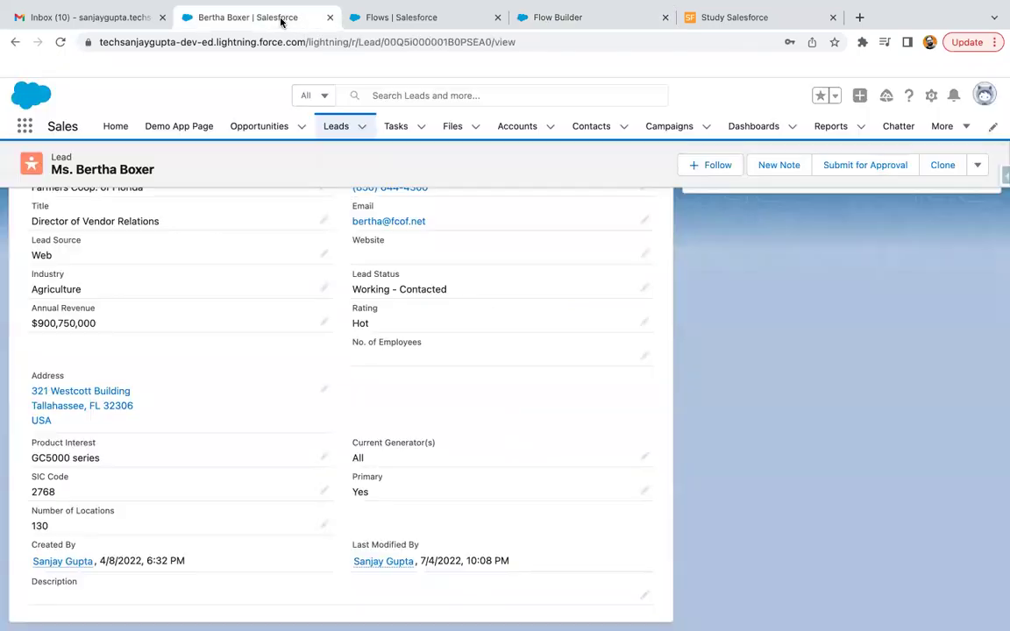
pyautogui.click(561, 21)
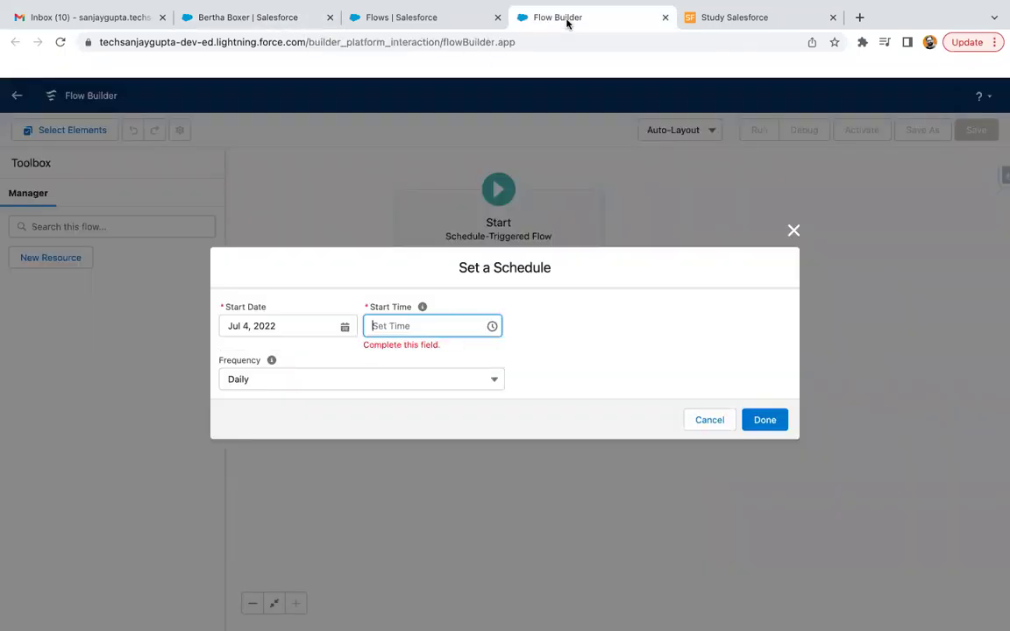
# - Set the schedule's start time to 10:15 PM and confirm the schedule
pyautogui.click(430, 325)
pyautogui.scroll(-3, 426, 386)
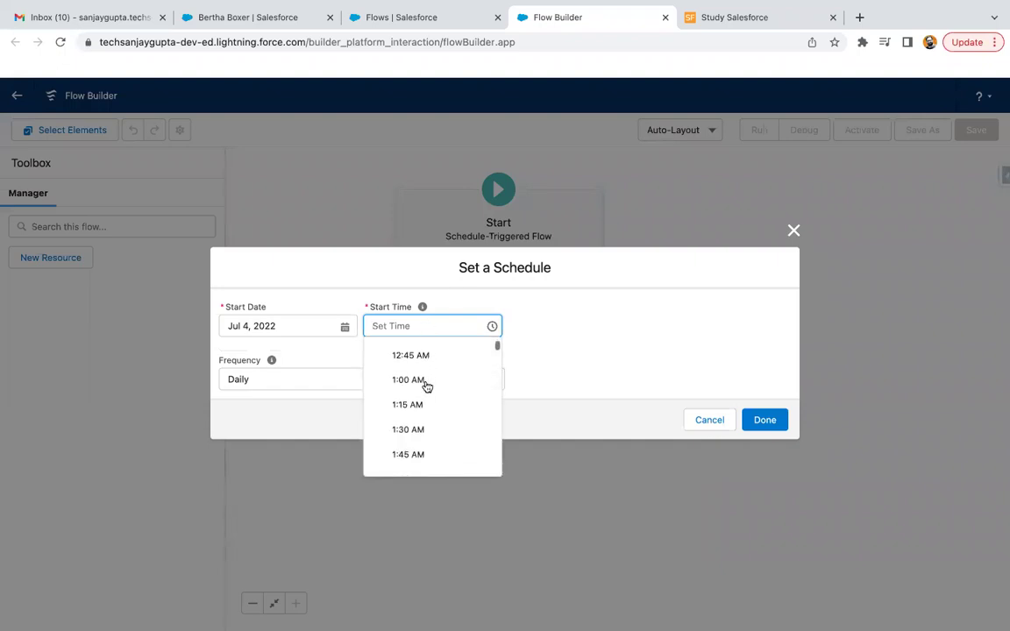
pyautogui.scroll(-10, 426, 385)
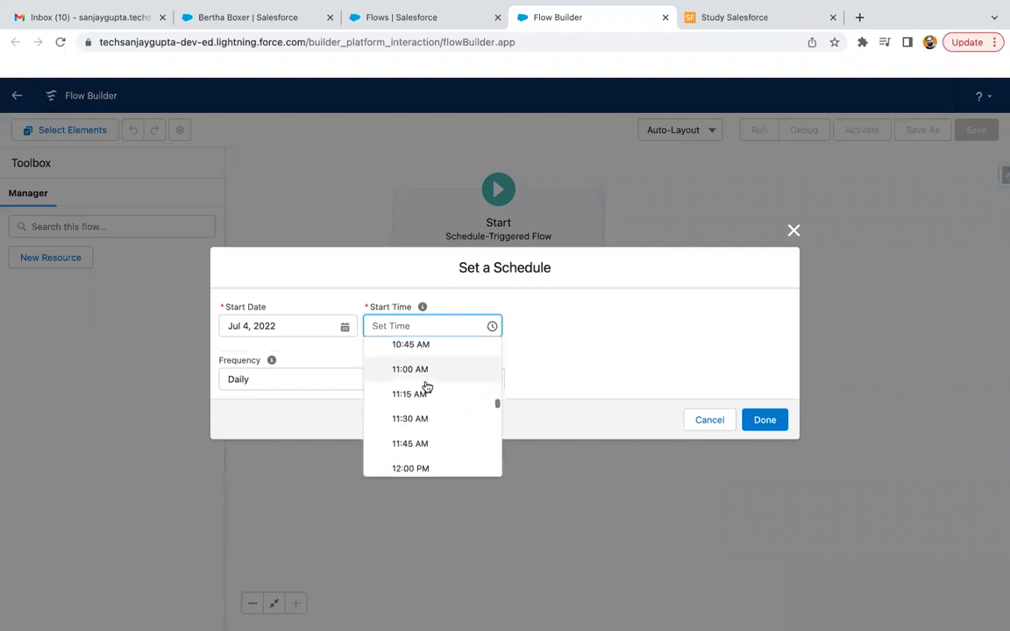
pyautogui.scroll(-6, 426, 385)
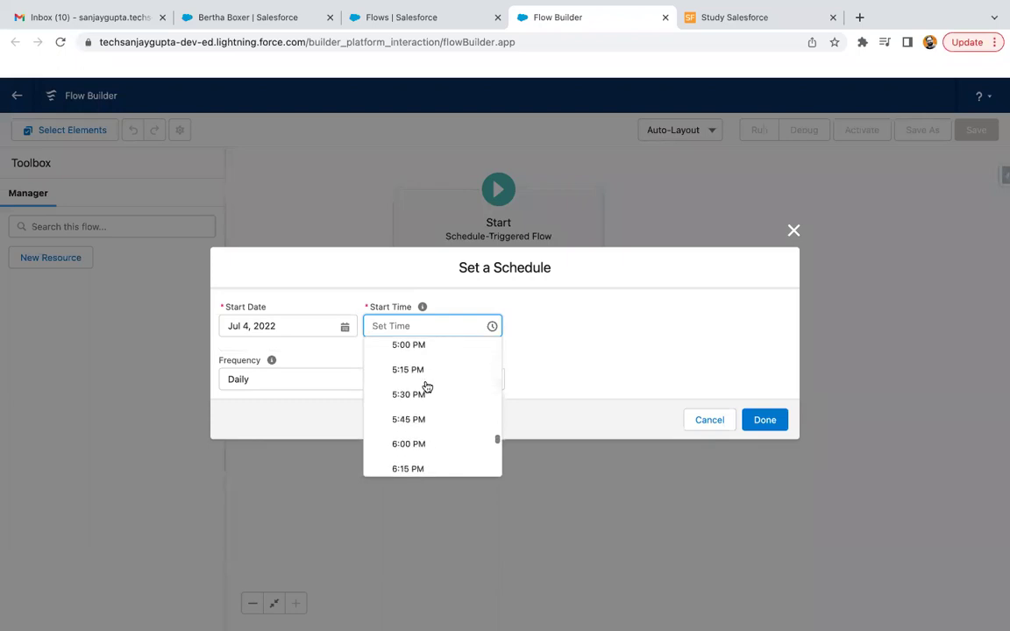
pyautogui.scroll(-5, 416, 433)
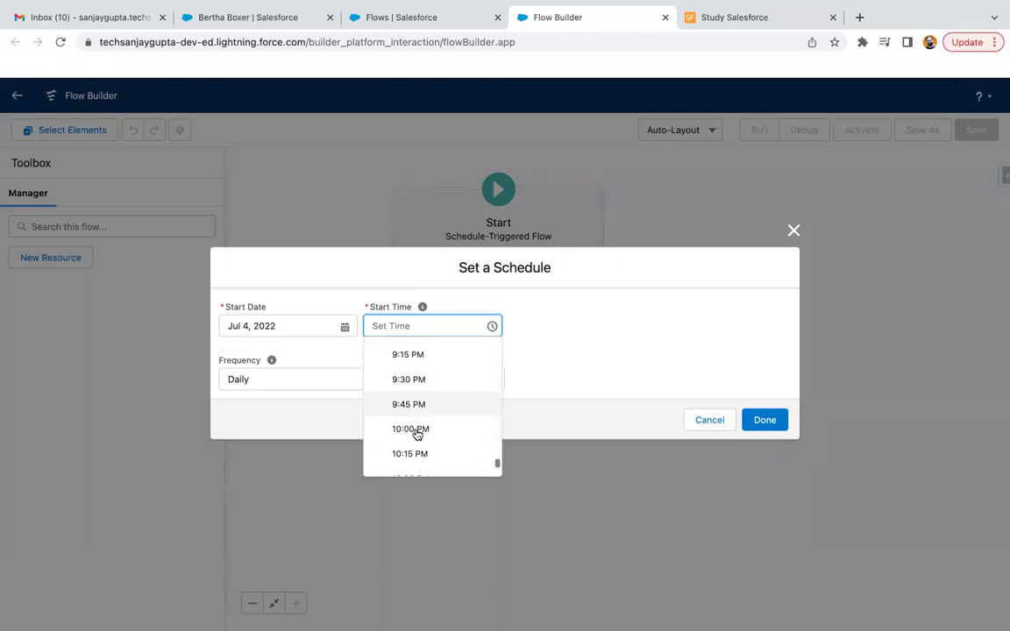
pyautogui.scroll(-1, 416, 434)
pyautogui.click(412, 421)
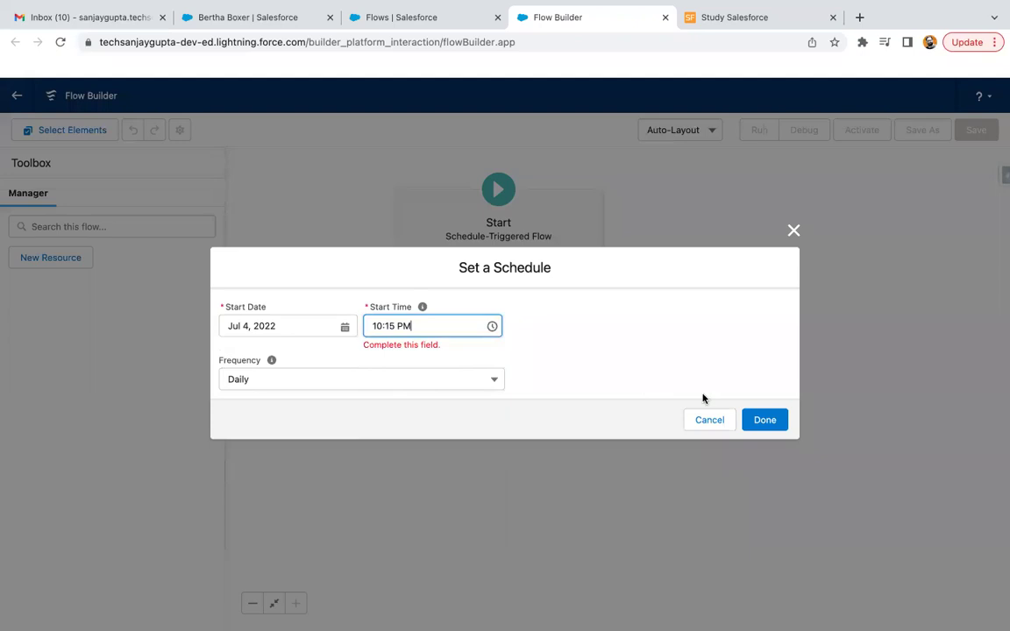
pyautogui.click(766, 420)
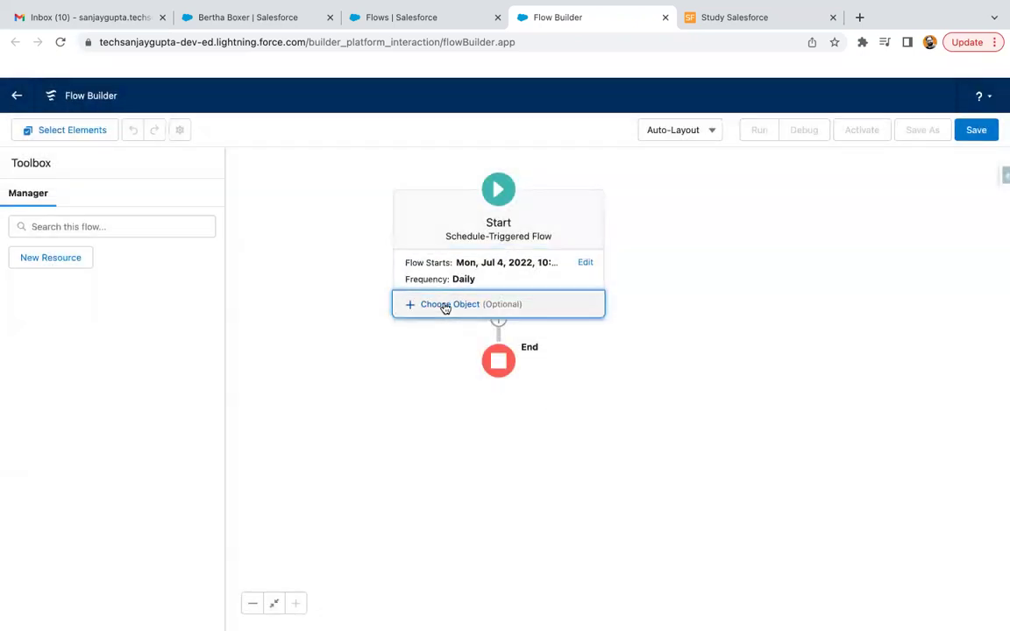
# - Choose Lead as the object whose records the scheduled flow runs for
pyautogui.click(445, 307)
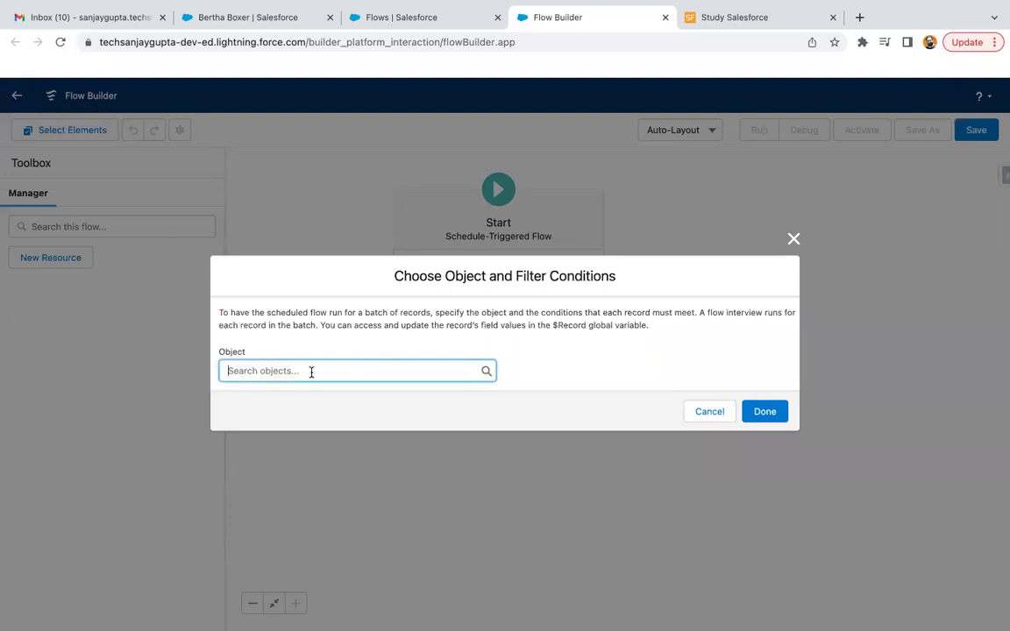
pyautogui.write('lead')
pyautogui.click(304, 399)
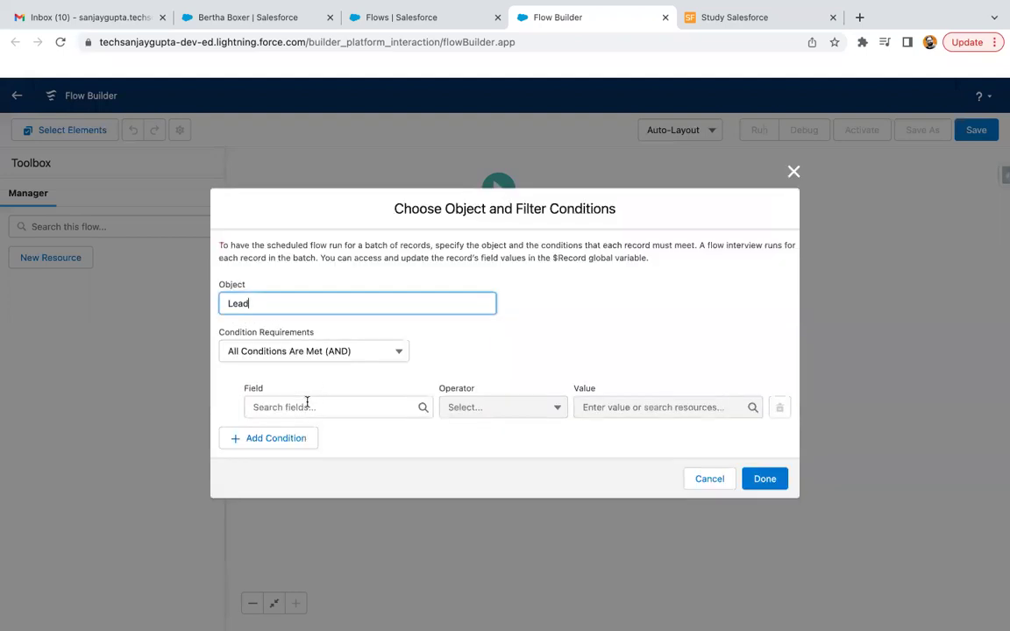
# - Filter the flow's lead records with the condition LeadSource Equals Web and confirm the Start element's object settings
pyautogui.click(306, 405)
pyautogui.write('lead')
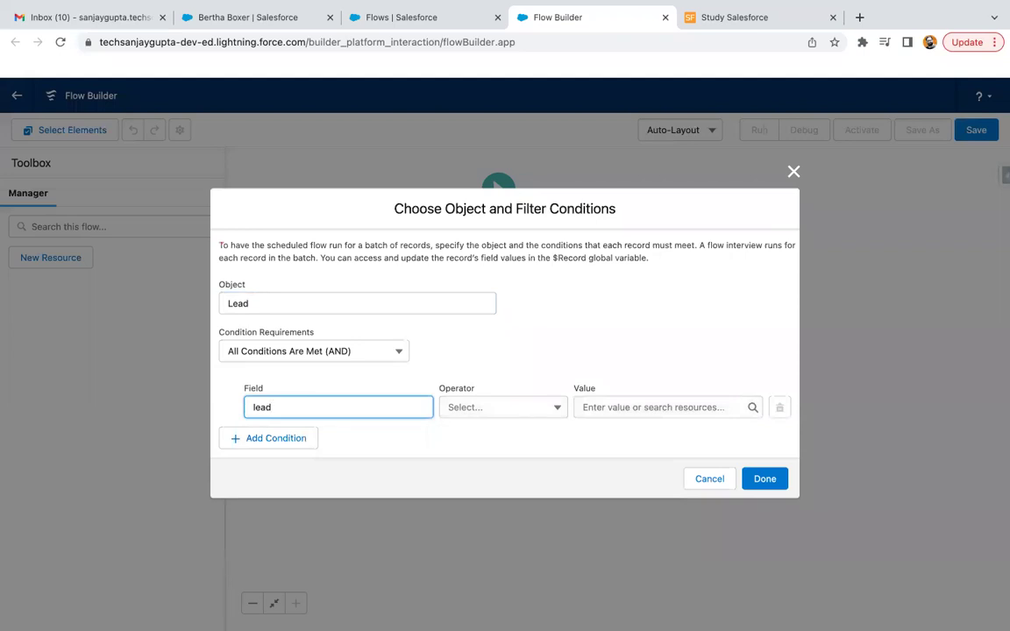
pyautogui.write('le')
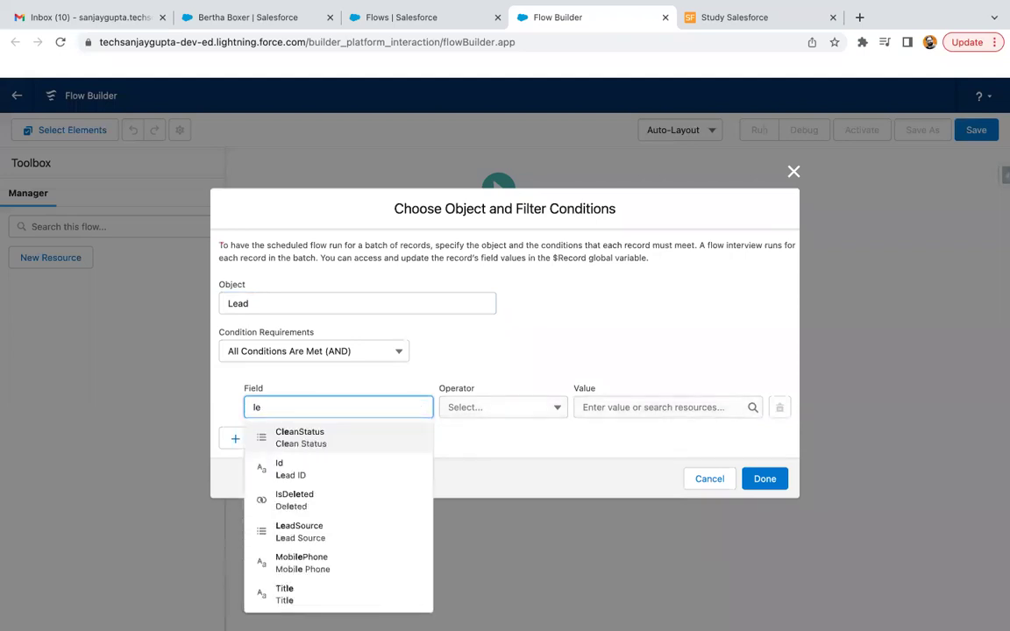
pyautogui.click(298, 531)
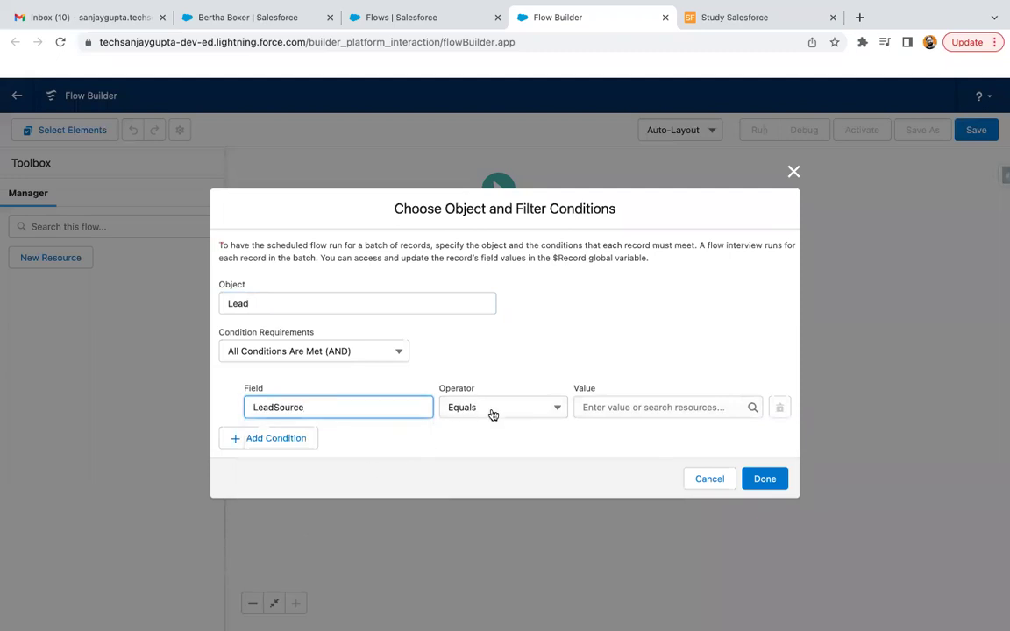
pyautogui.click(637, 406)
pyautogui.write('Web')
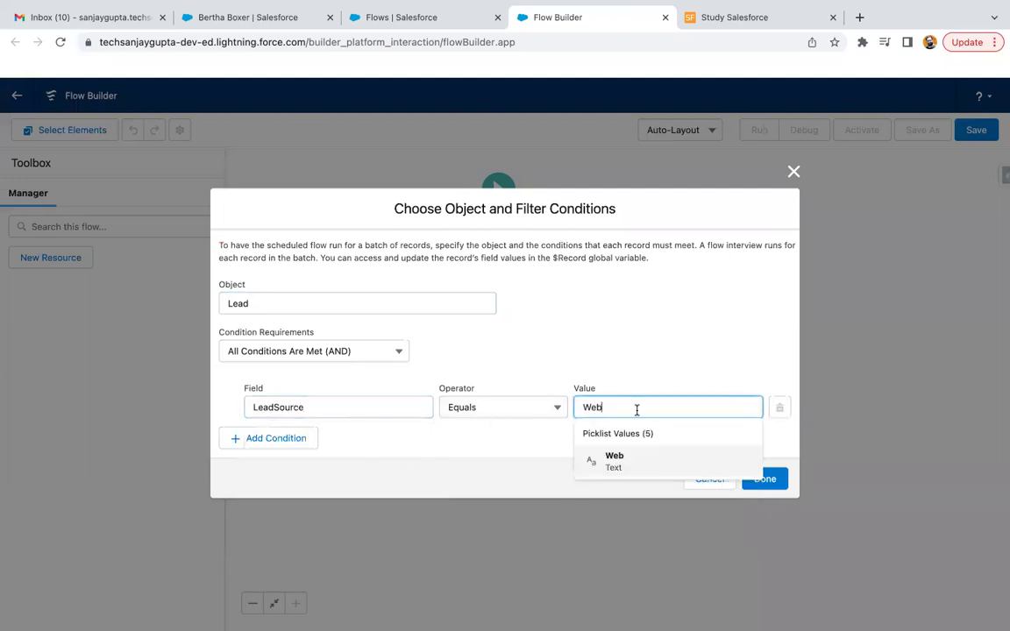
pyautogui.click(638, 456)
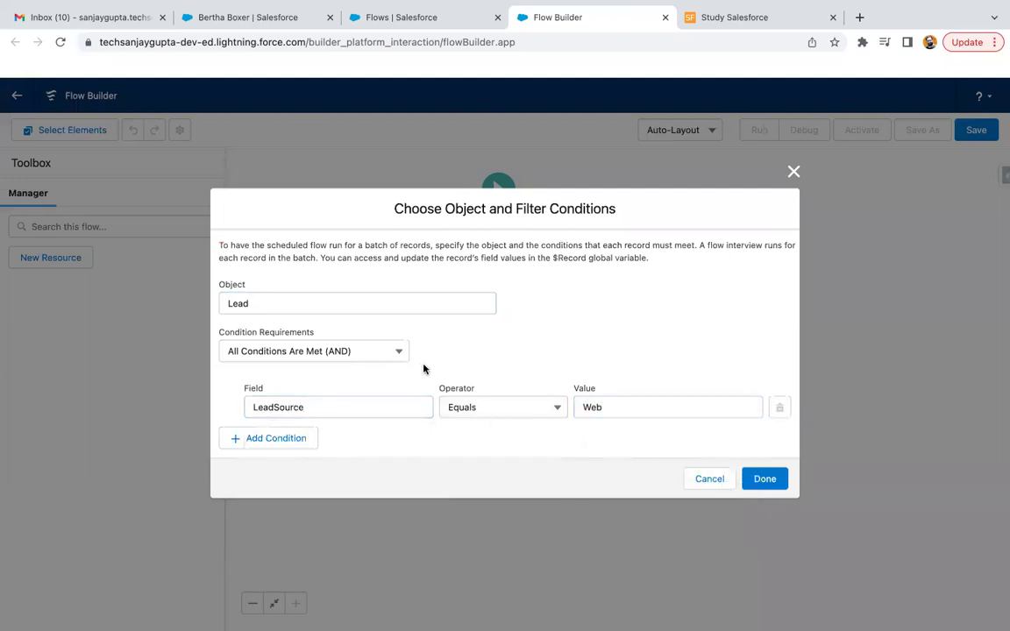
pyautogui.click(766, 480)
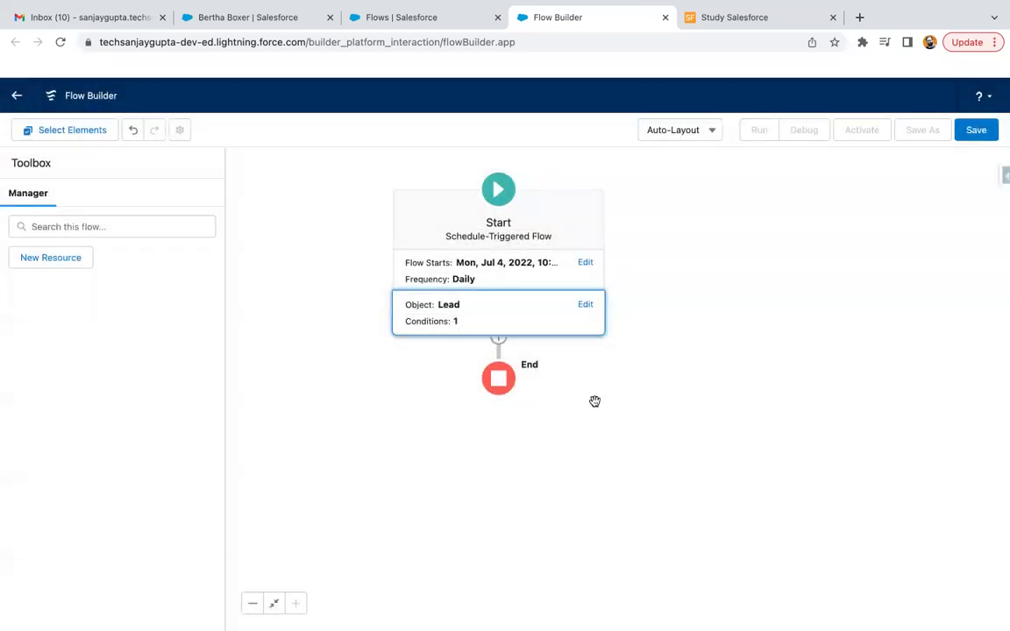
pyautogui.click(615, 383)
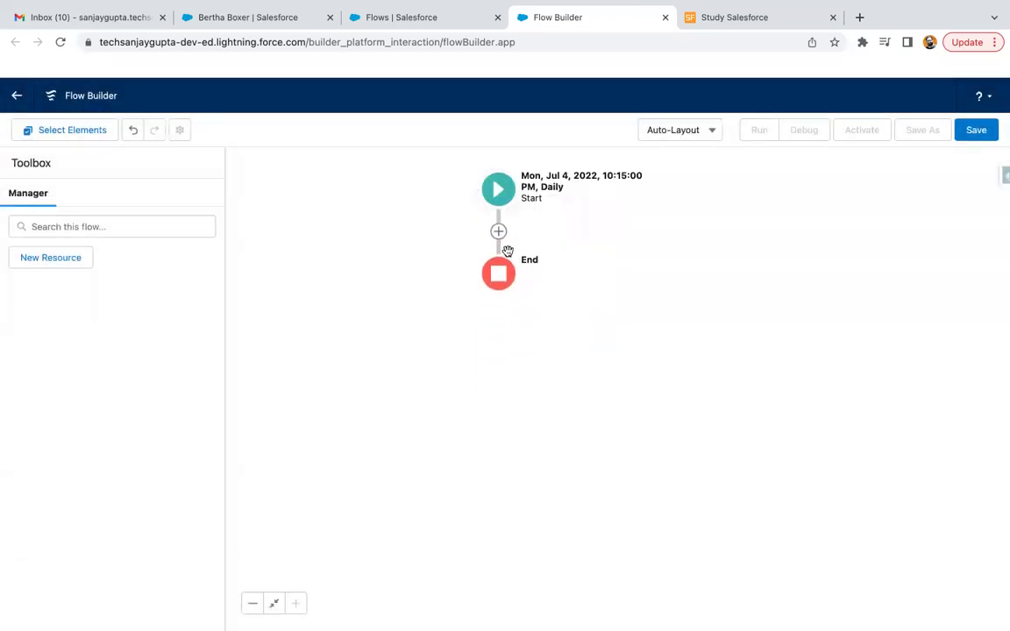
# - Add an Update Records element after Start and label it Update Leads
pyautogui.click(498, 232)
pyautogui.scroll(-6, 464, 397)
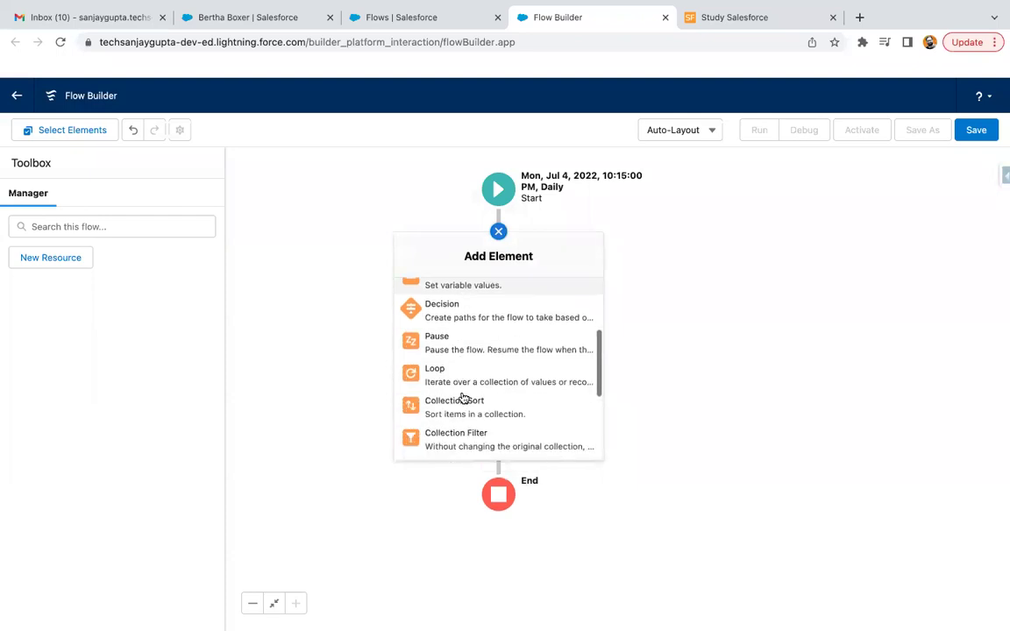
pyautogui.click(464, 385)
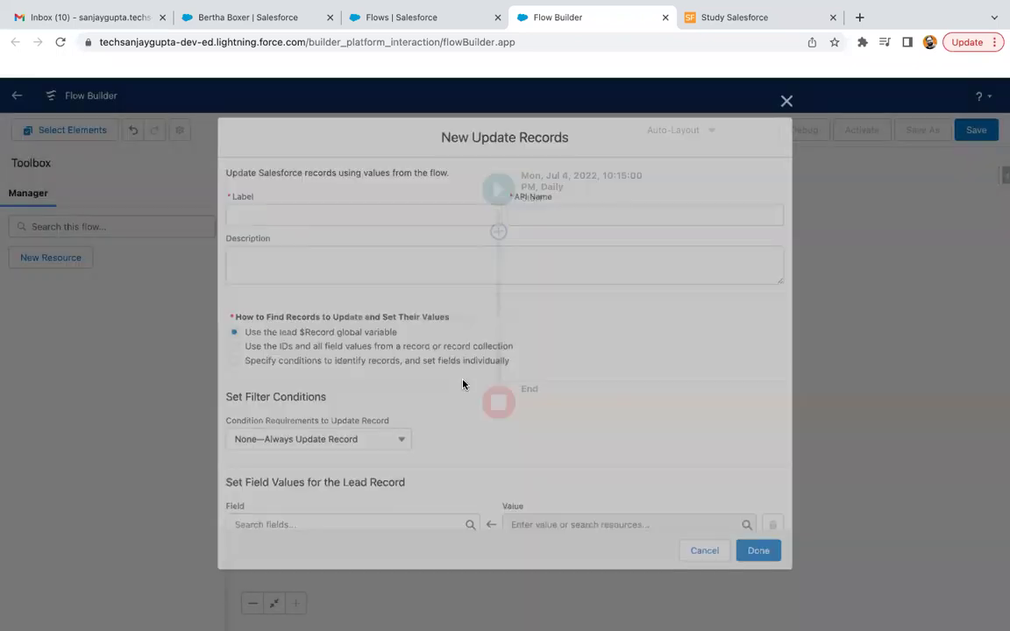
pyautogui.write('Update L')
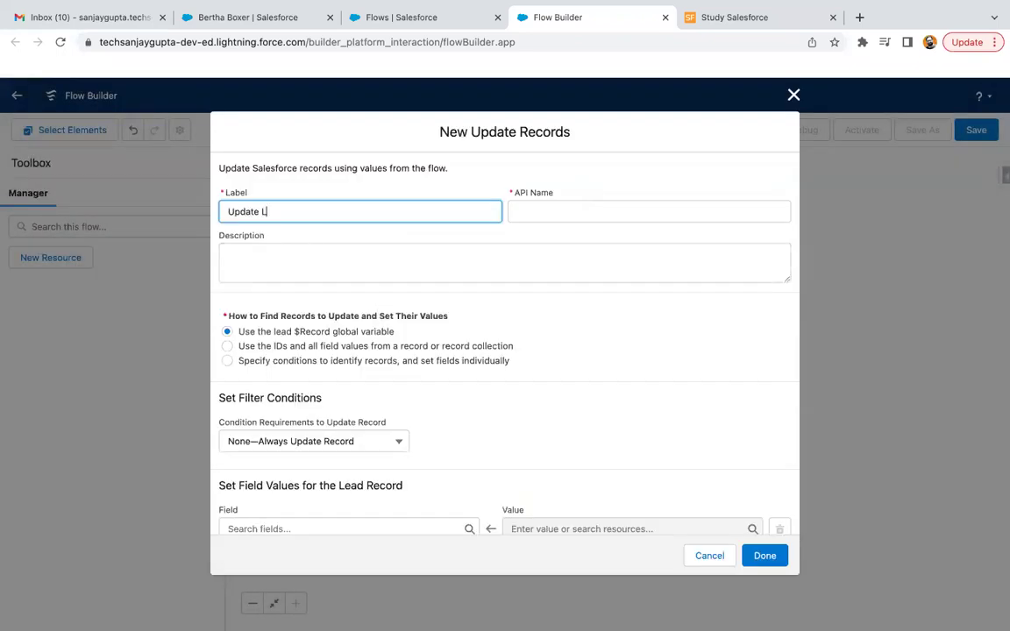
pyautogui.write('eads')
# - Have the element identify records by specified conditions with fields set individually, and choose Lead as its object
pyautogui.click(261, 360)
pyautogui.click(279, 478)
pyautogui.write('lead')
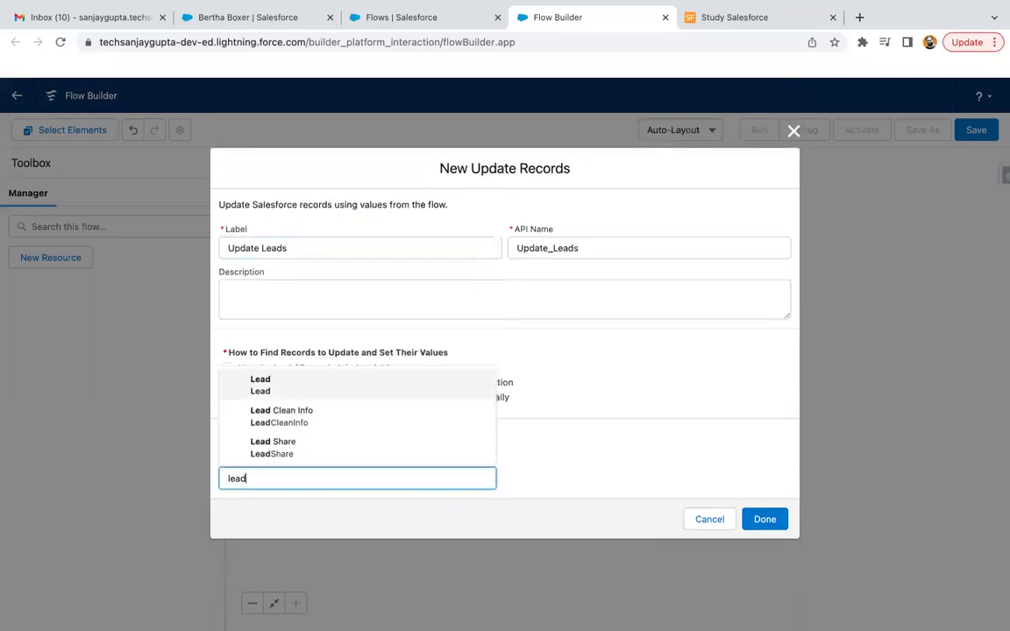
pyautogui.click(275, 381)
# - Filter the lead records to update with the condition LeadSource Equals Web
pyautogui.scroll(-3, 319, 446)
pyautogui.scroll(-2, 319, 420)
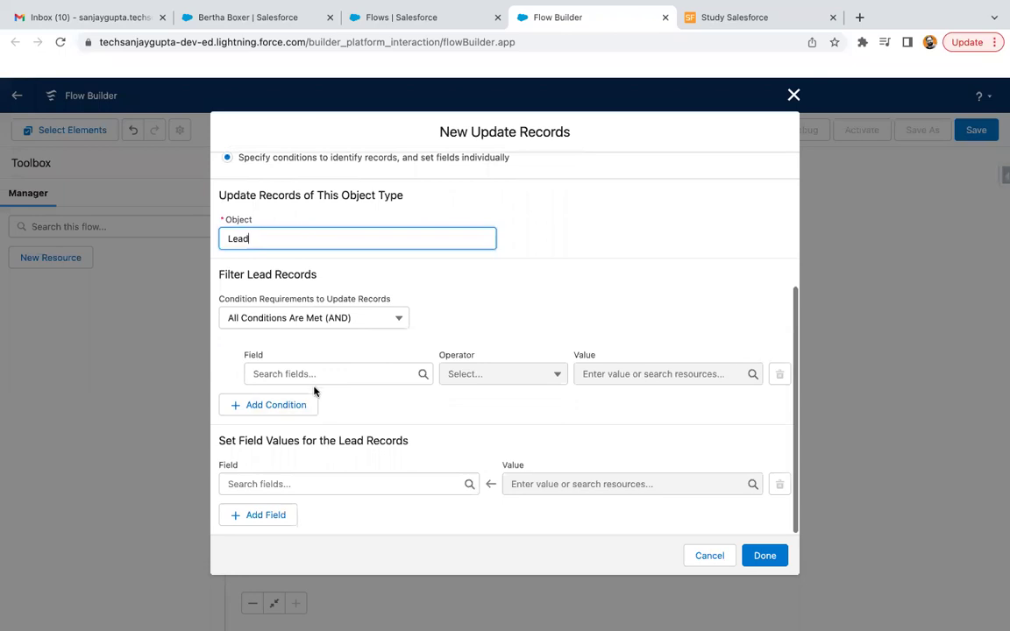
pyautogui.click(315, 374)
pyautogui.write('lead')
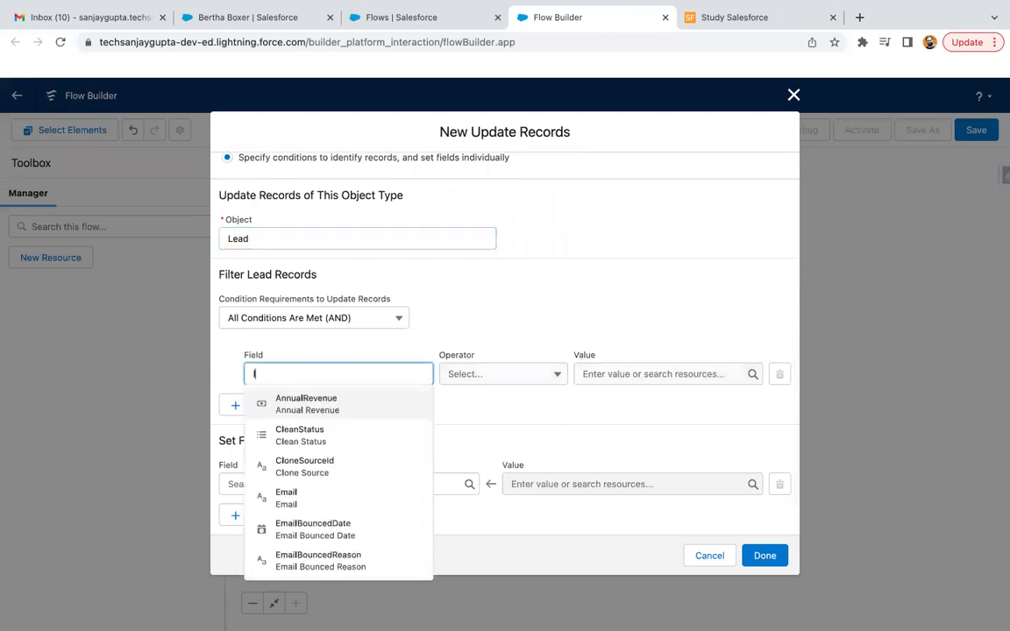
pyautogui.click(318, 430)
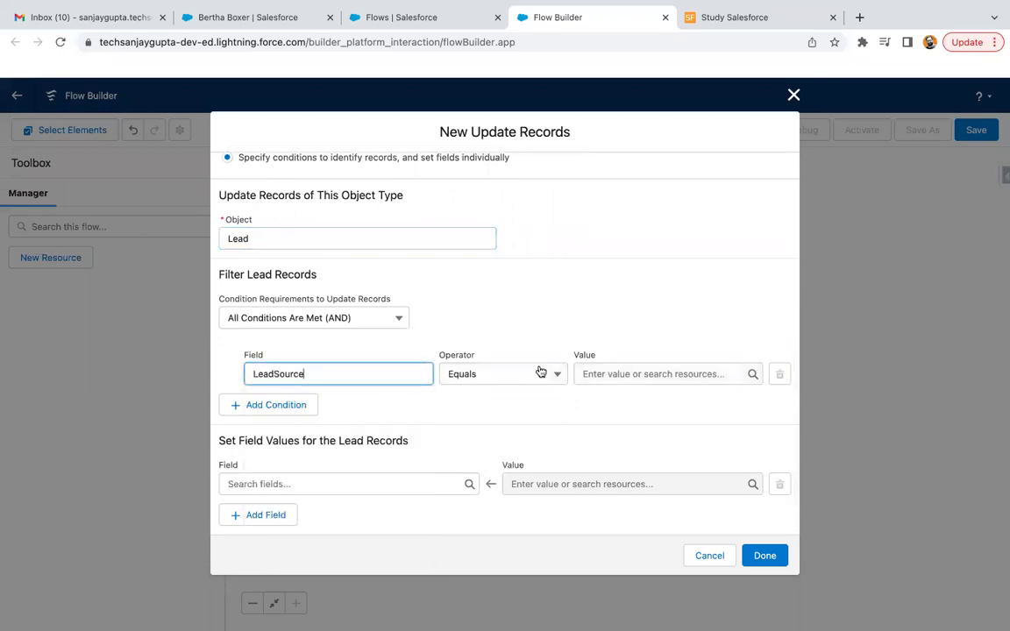
pyautogui.click(587, 373)
pyautogui.write('web')
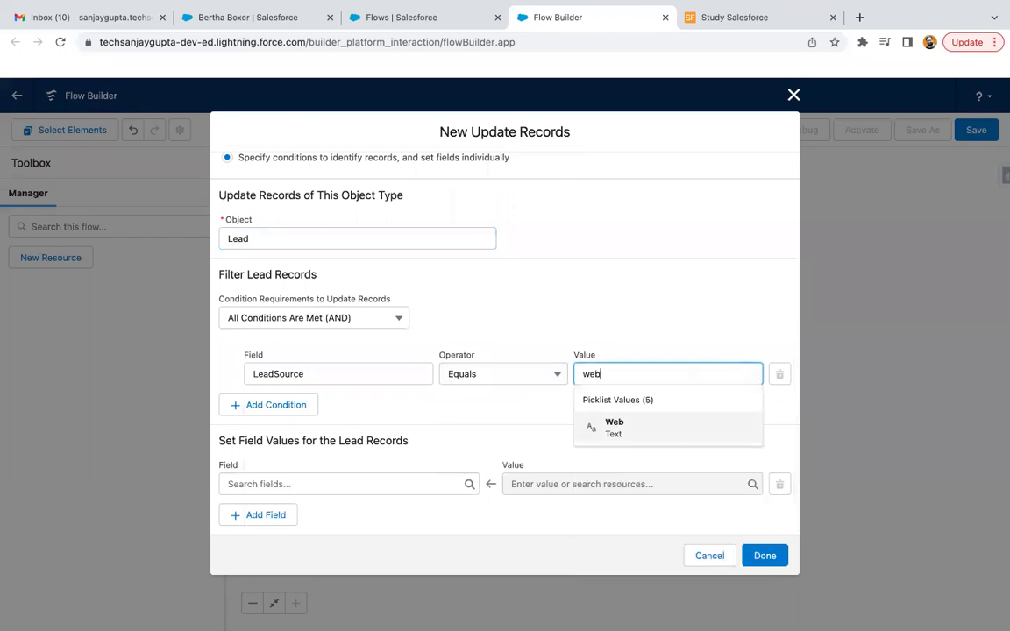
pyautogui.click(613, 423)
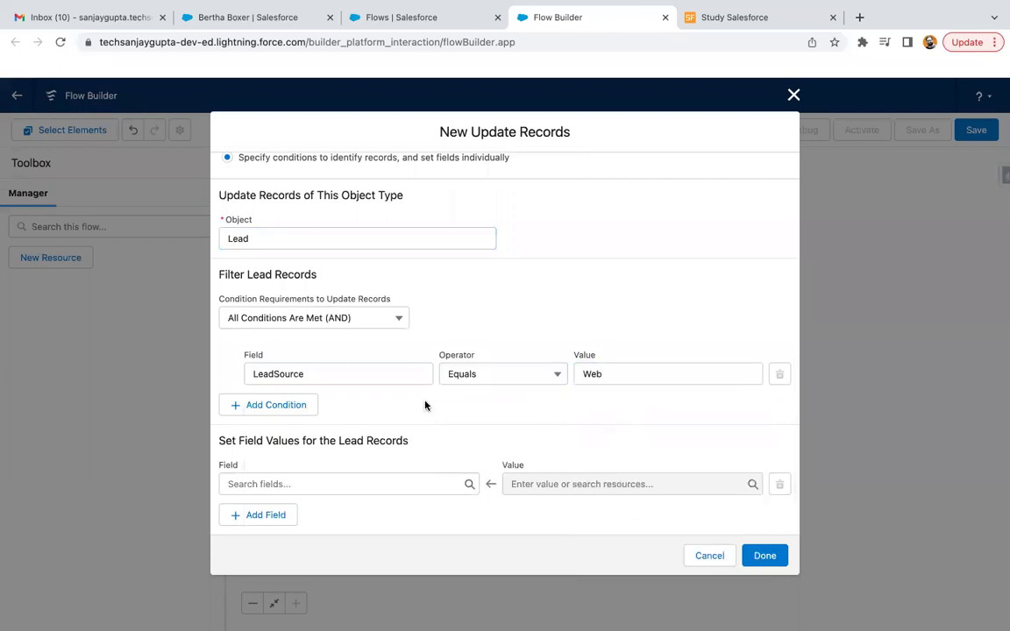
pyautogui.click(273, 483)
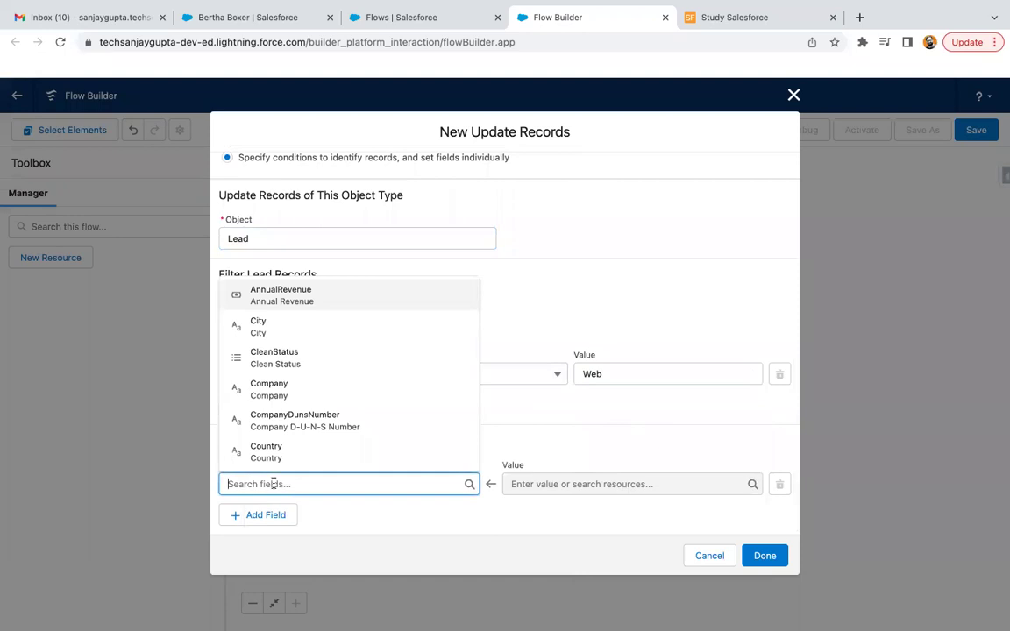
pyautogui.write('web')
pyautogui.click(294, 458)
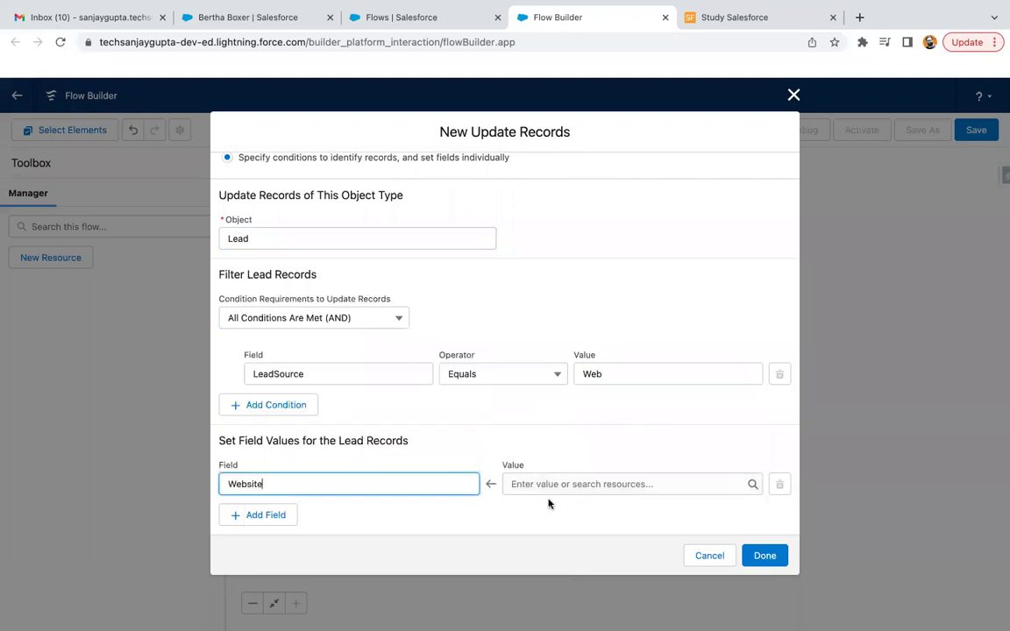
pyautogui.click(570, 487)
pyautogui.write('http:/')
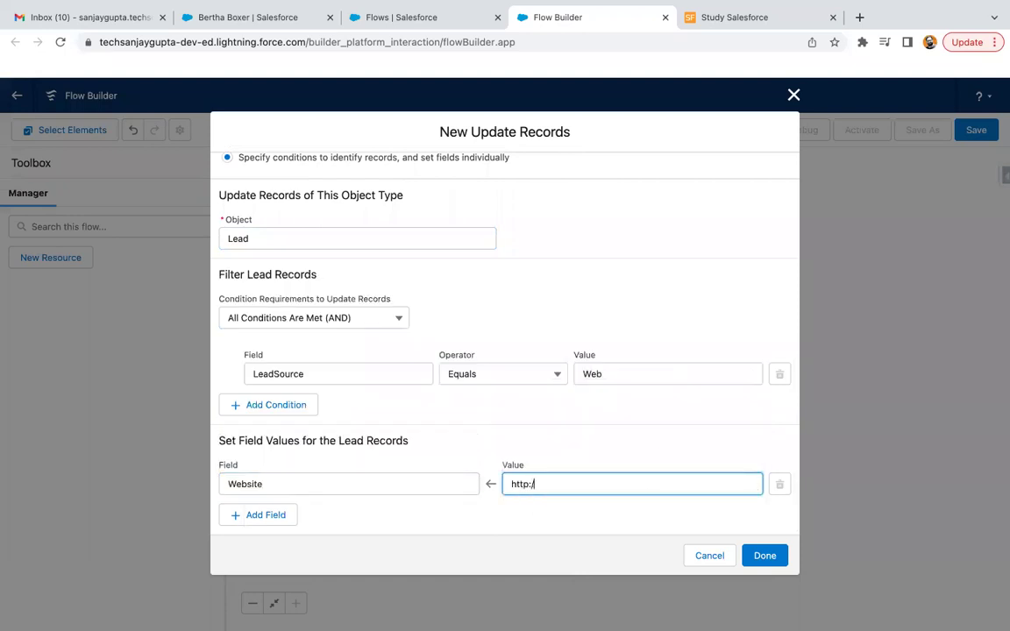
pyautogui.write('/studysalesforce.com')
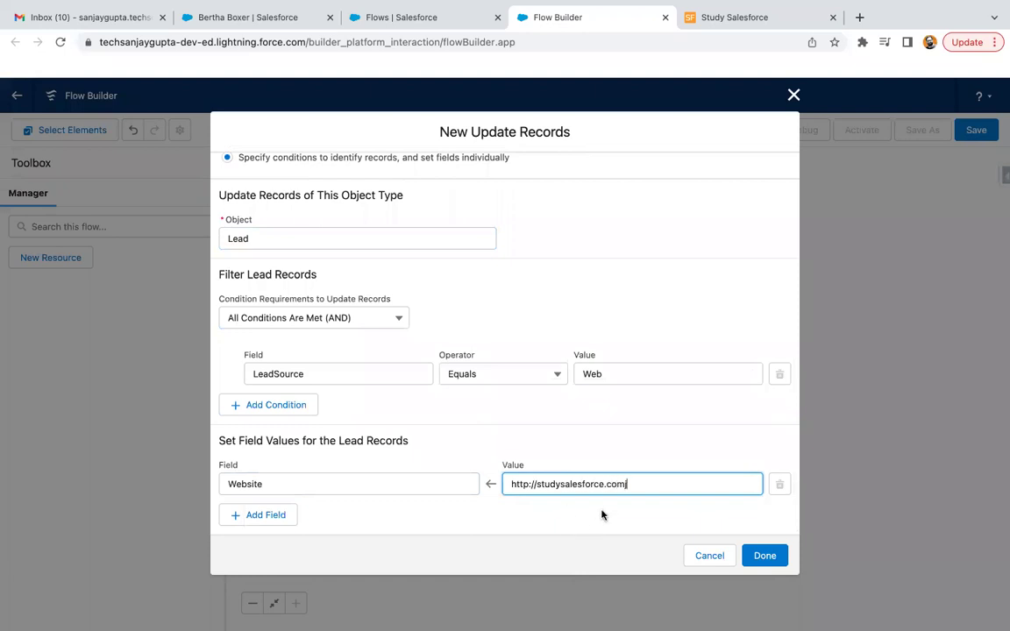
pyautogui.click(764, 556)
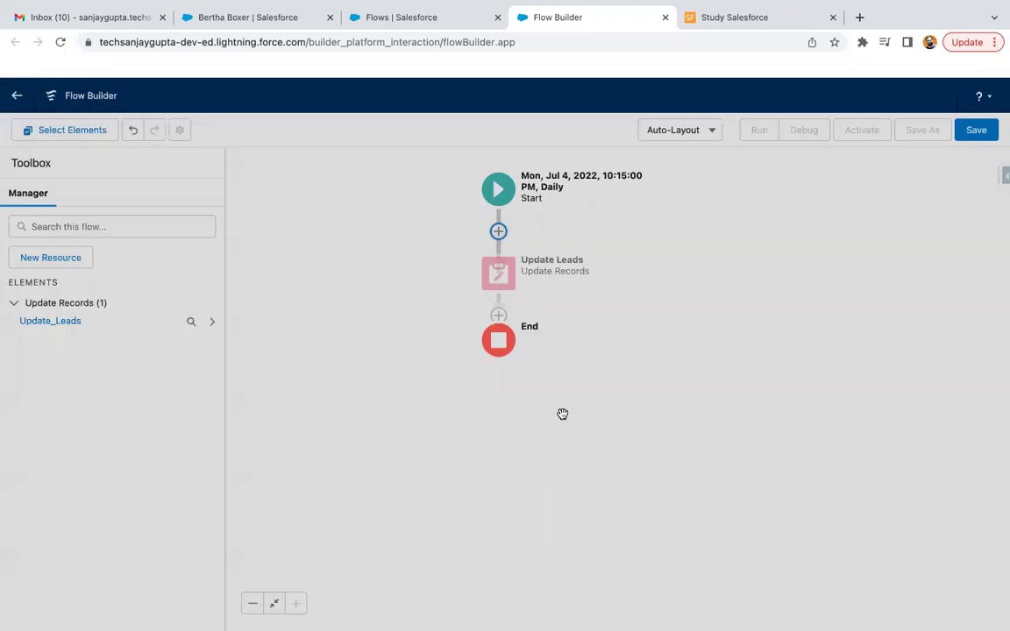
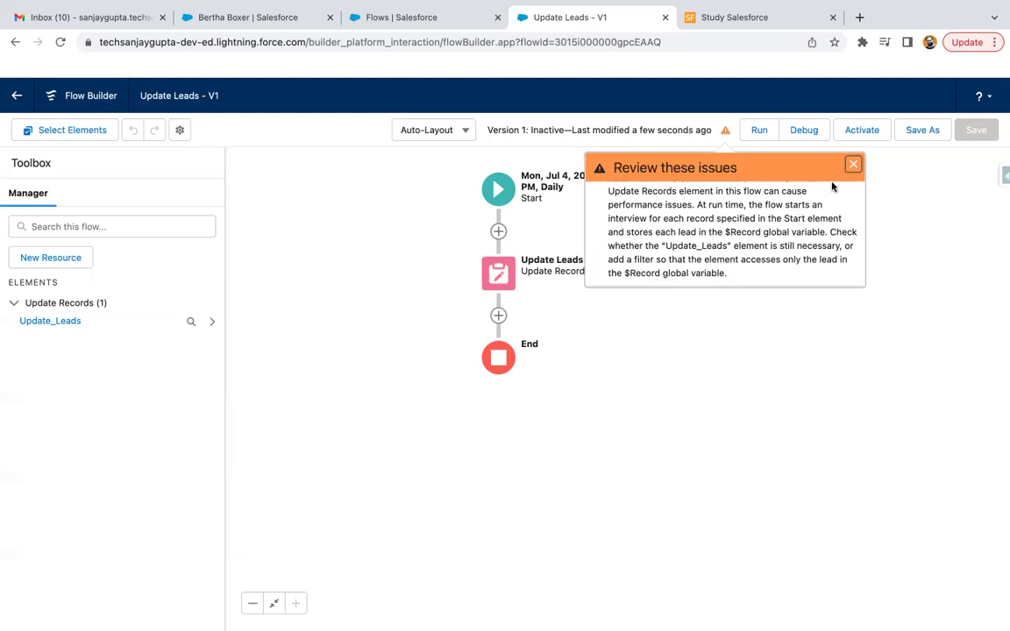
# - Dismiss the flow's issue notice and switch the Update Leads element to use the lead $Record global variable
pyautogui.click(852, 164)
pyautogui.click(498, 275)
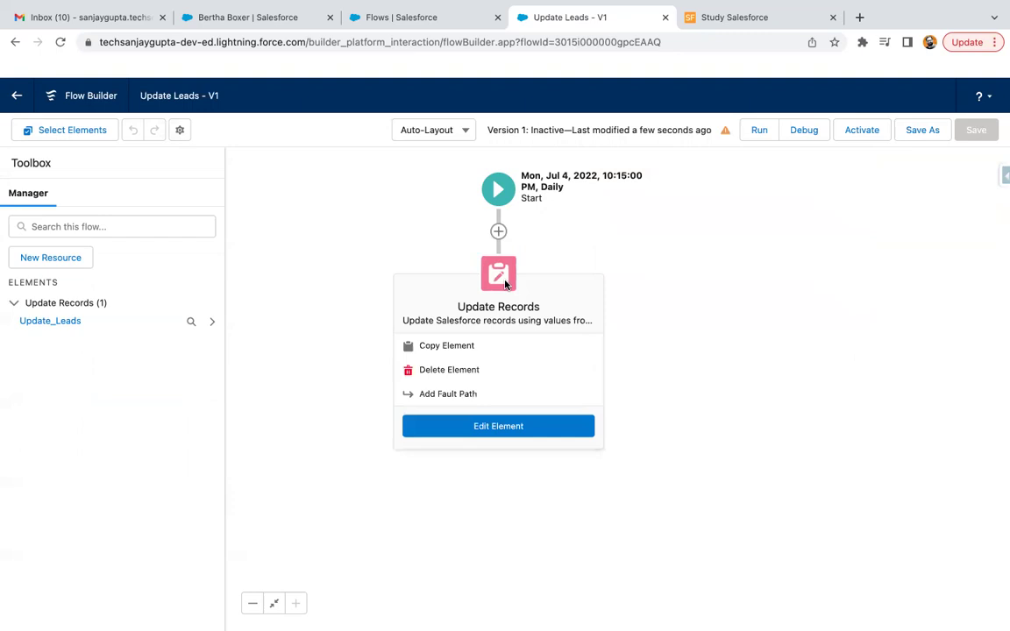
pyautogui.click(496, 426)
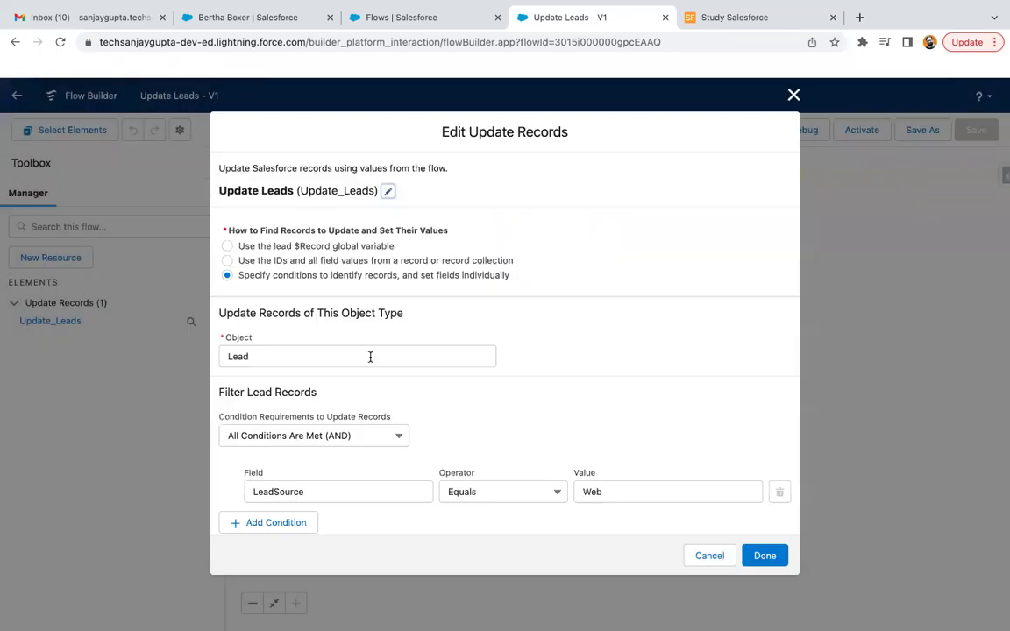
pyautogui.click(227, 246)
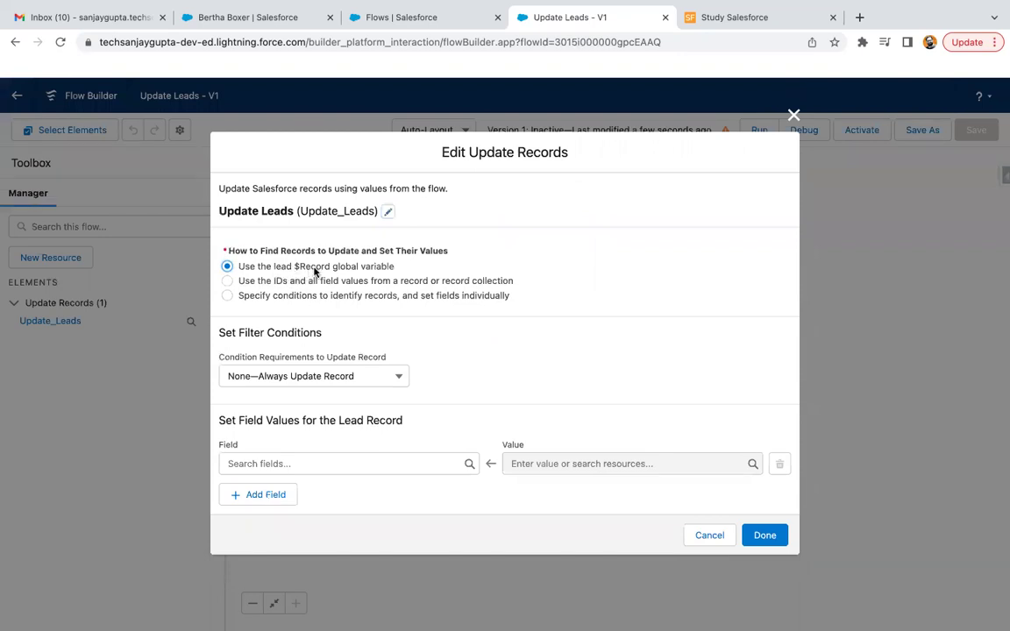
pyautogui.click(295, 466)
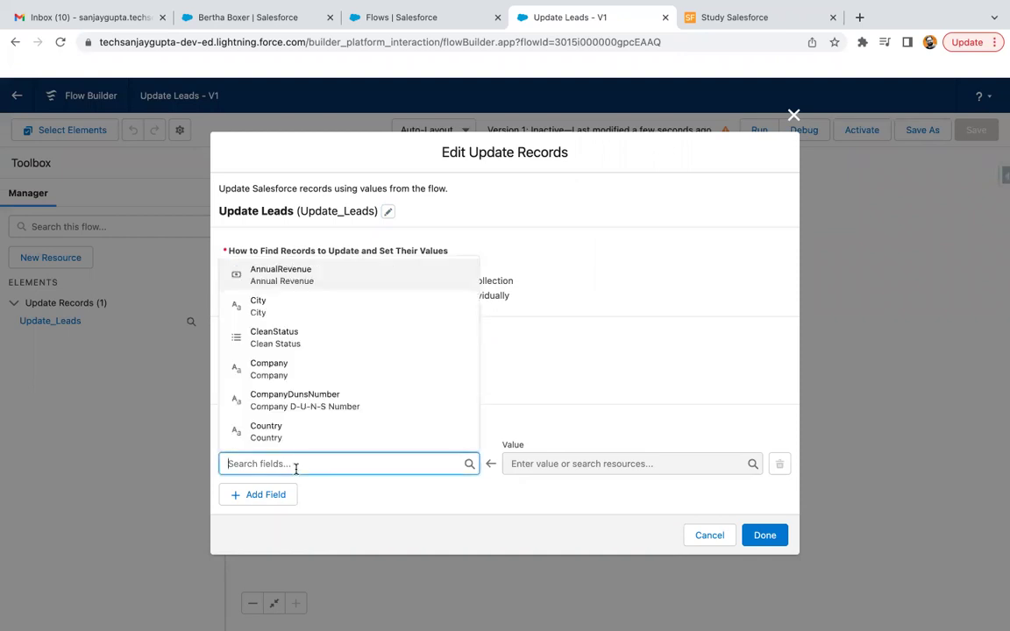
pyautogui.write('webs')
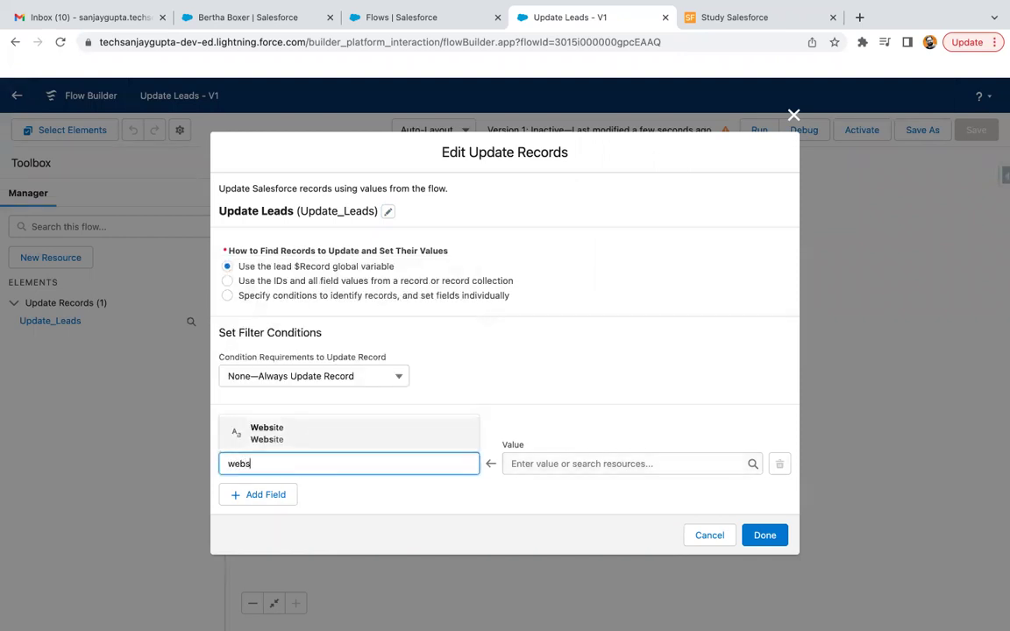
pyautogui.click(315, 434)
pyautogui.click(508, 461)
pyautogui.write('http')
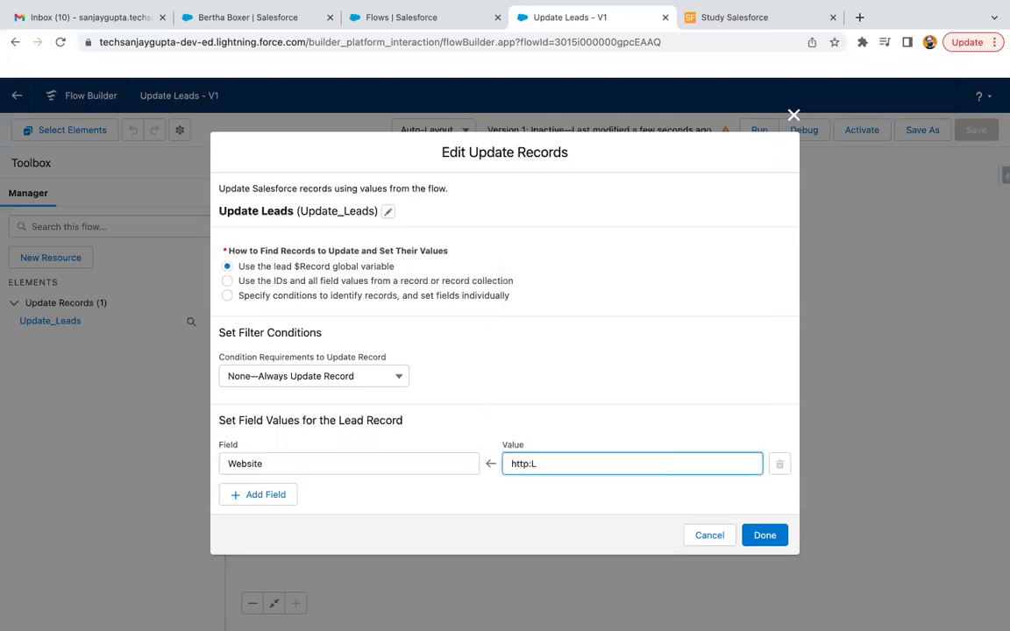
pyautogui.write('://studysalesforce.com')
pyautogui.click(503, 500)
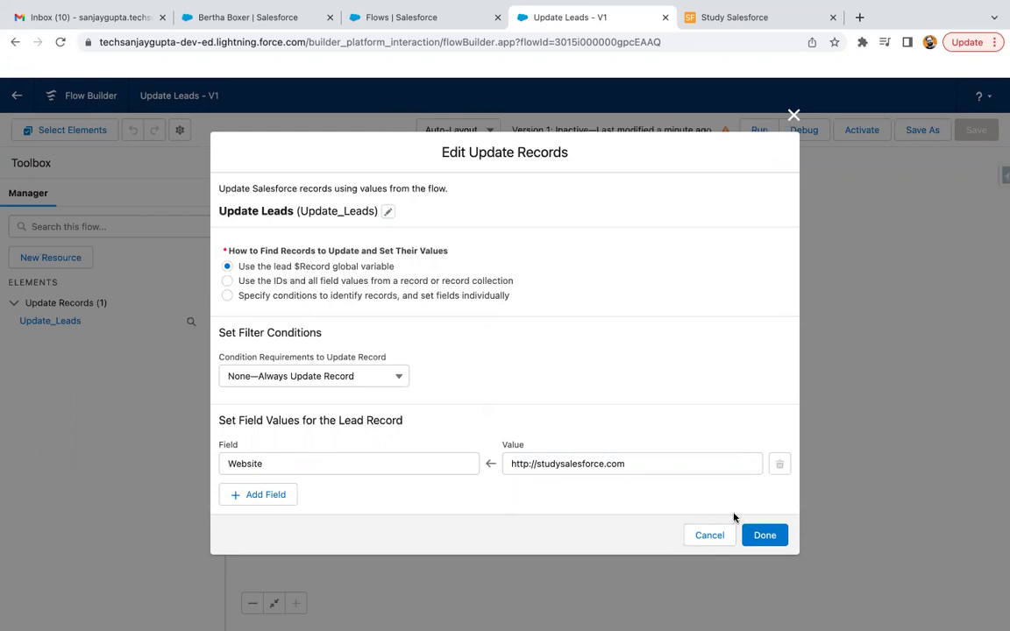
pyautogui.click(764, 534)
# - Save the Update Leads flow and activate it
pyautogui.click(978, 131)
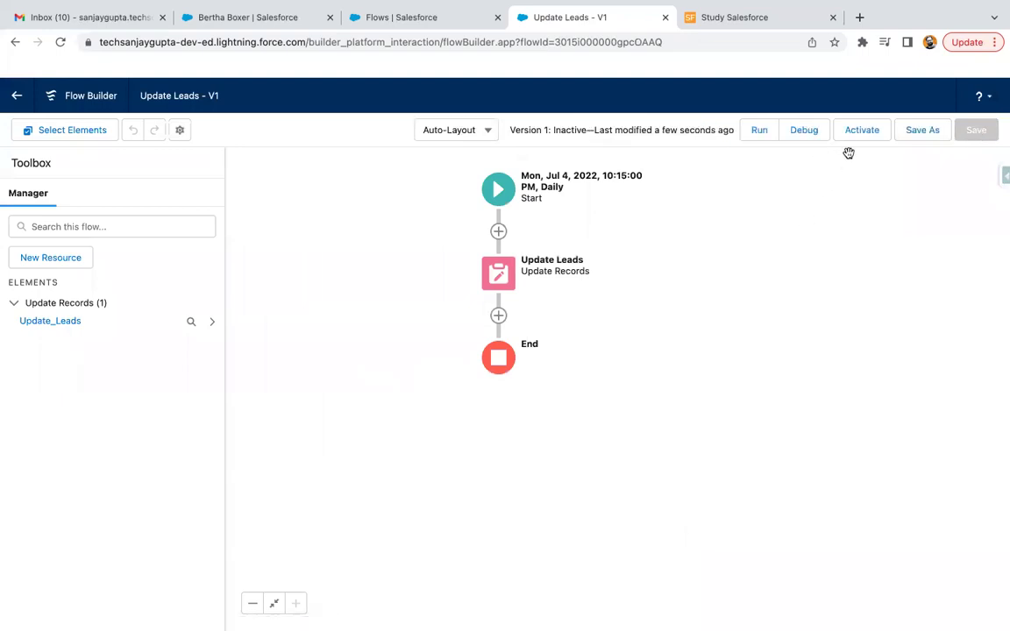
pyautogui.click(856, 136)
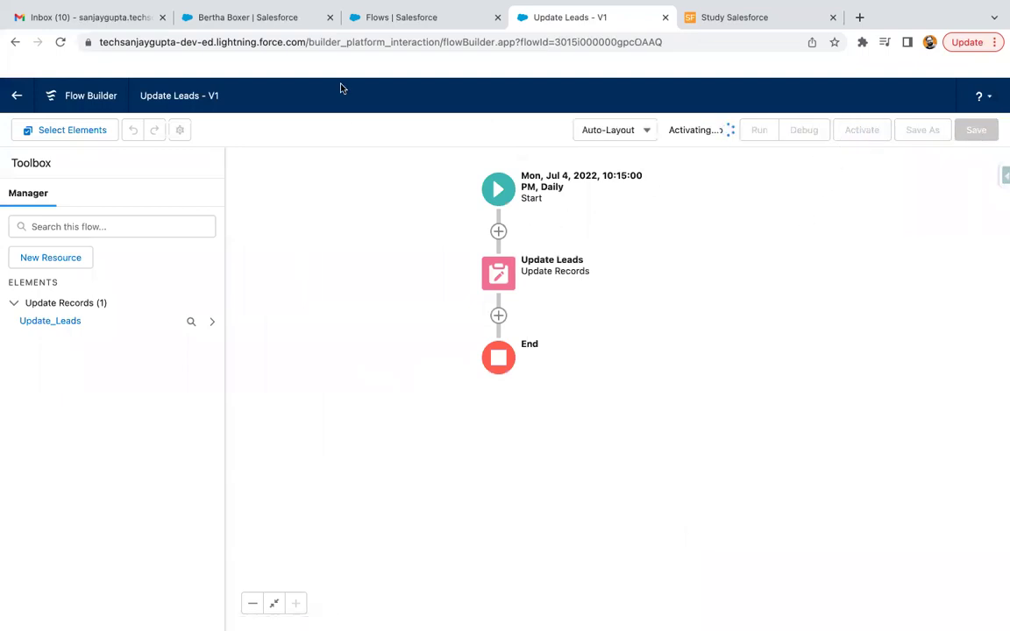
# - Search Setup for "sche" and open the Scheduled Jobs page
pyautogui.click(369, 23)
pyautogui.click(84, 163)
pyautogui.write('sche')
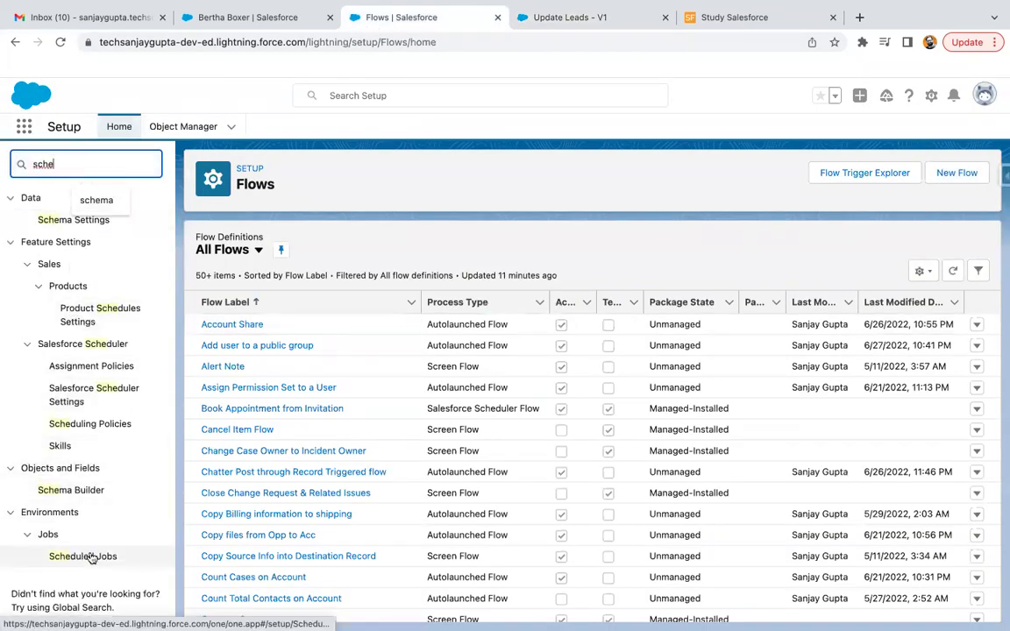
pyautogui.click(90, 558)
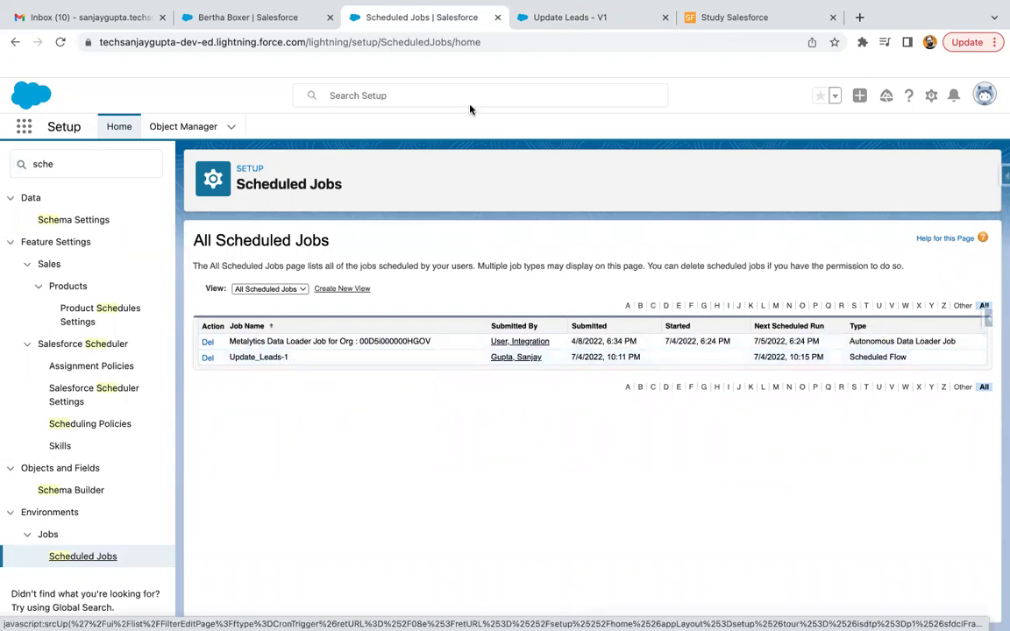
# - Examine the Update Leads flow's entry in the scheduled jobs list, including its next scheduled run and type
pyautogui.click(570, 24)
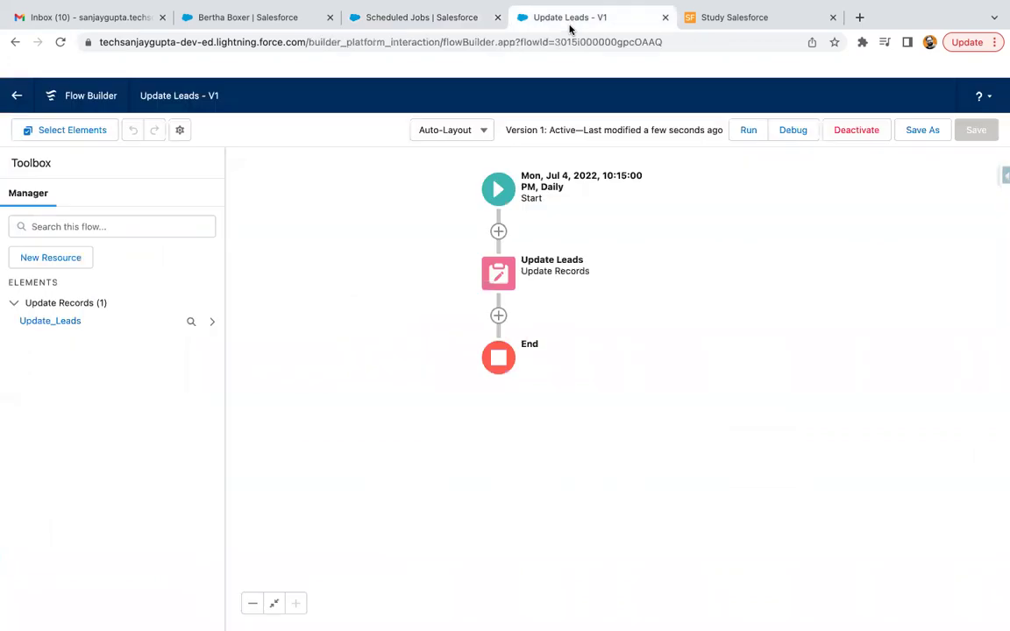
pyautogui.click(409, 17)
pyautogui.scroll(5, 415, 308)
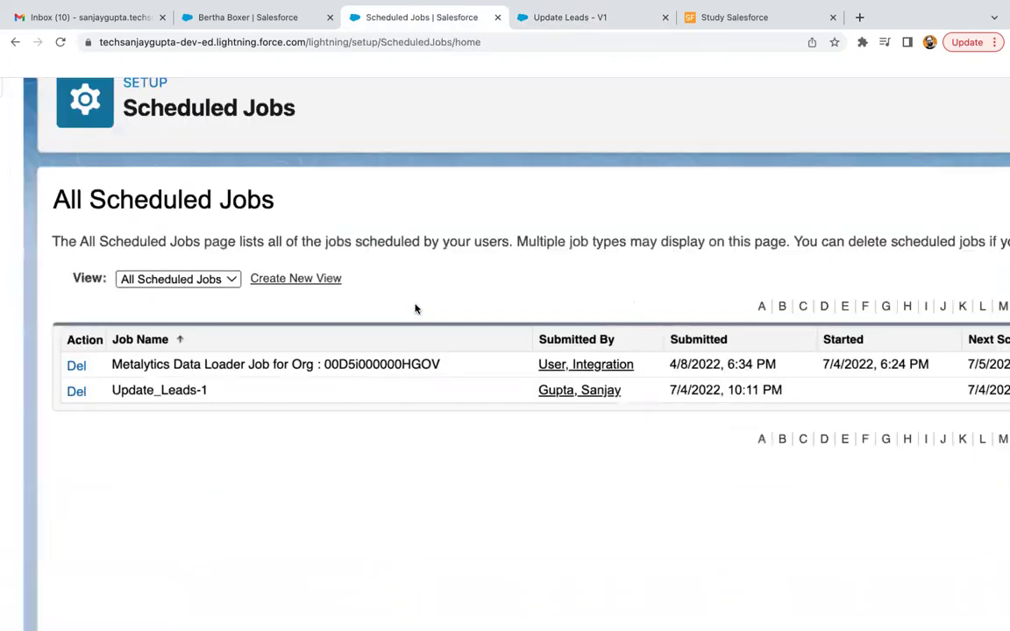
pyautogui.hscroll(5, 415, 307)
pyautogui.hscroll(3, 322, 415)
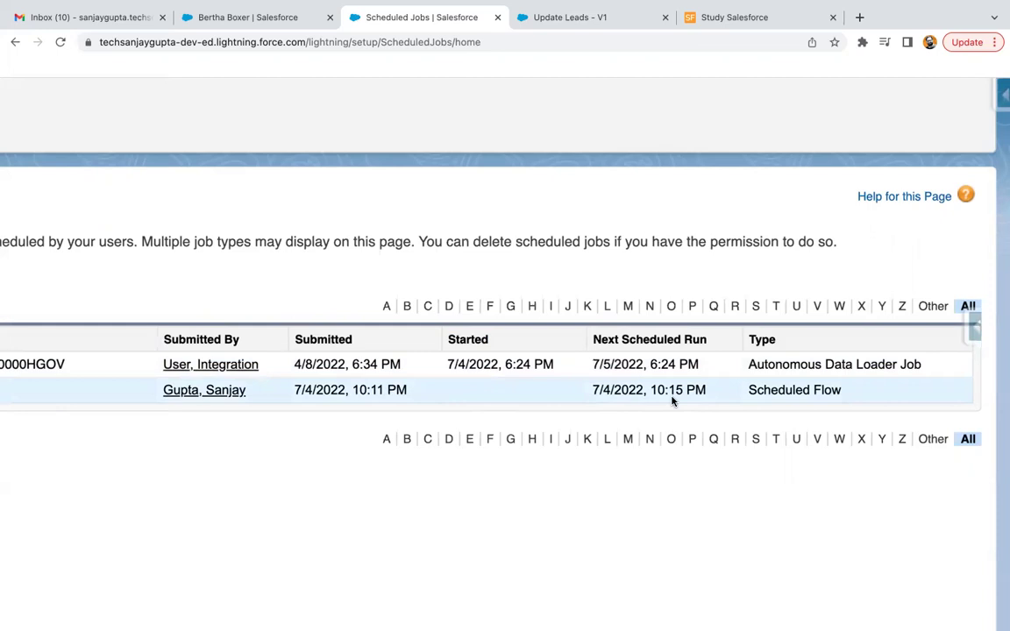
pyautogui.hscroll(-4, 672, 399)
pyautogui.hscroll(-9, 672, 401)
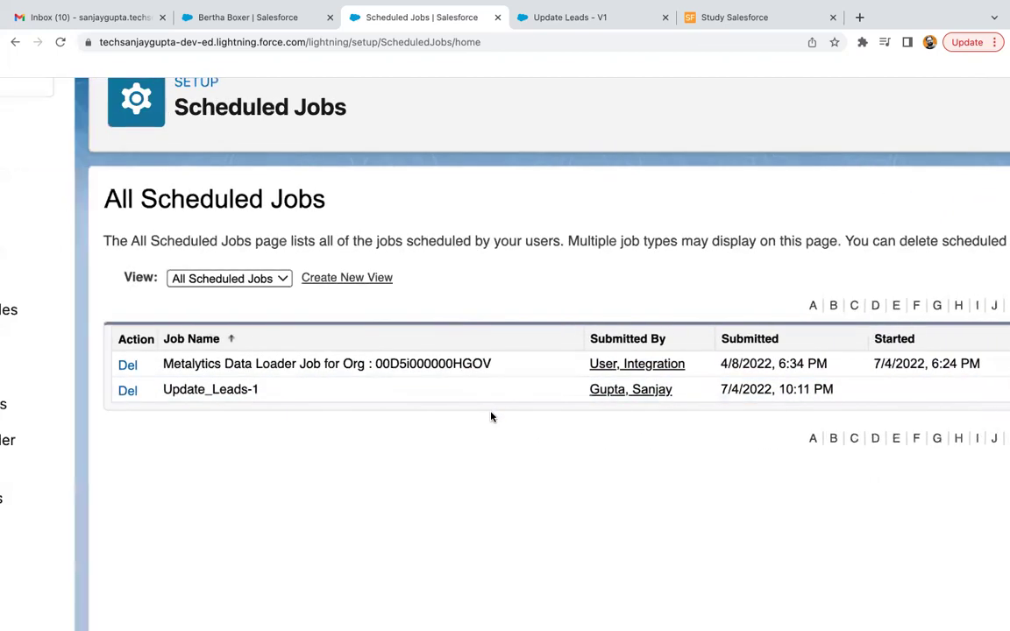
pyautogui.scroll(-5, 491, 417)
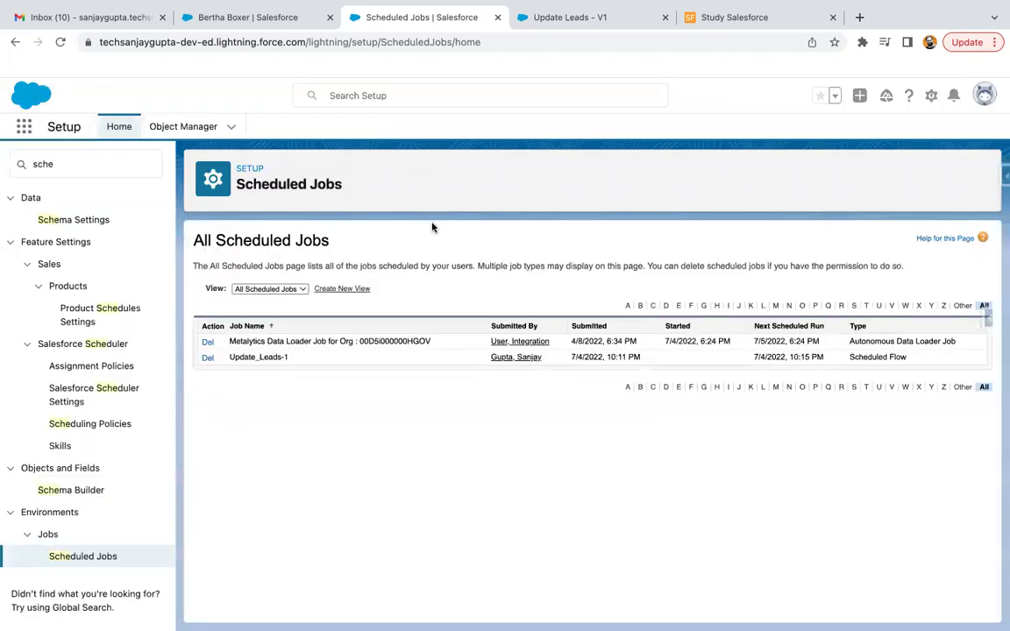
# - Go from the open lead record to the Leads list and show the All Open Leads view
pyautogui.click(244, 23)
pyautogui.scroll(5, 387, 282)
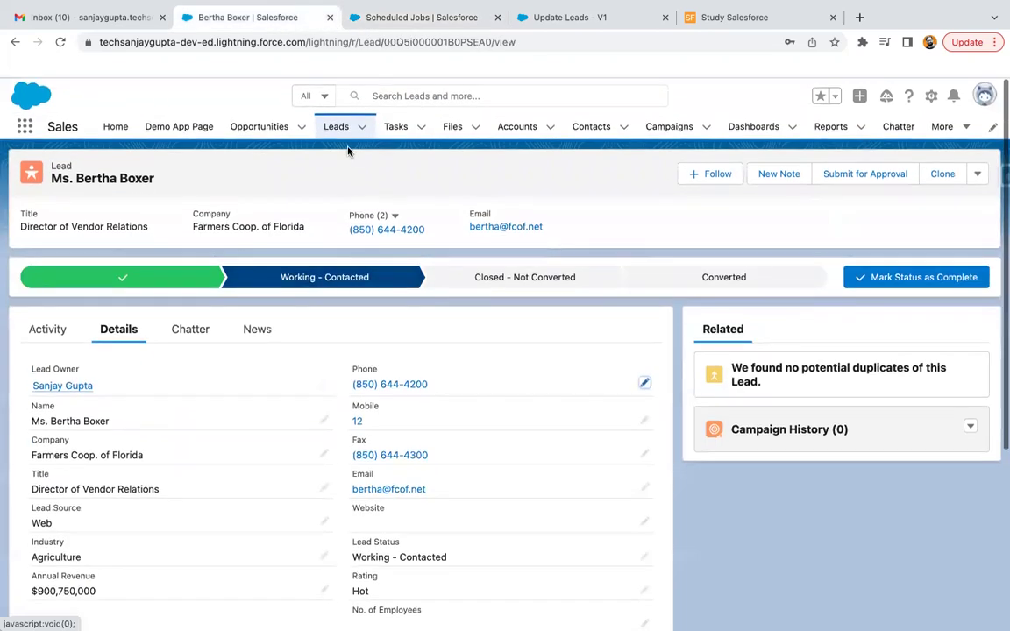
pyautogui.click(336, 127)
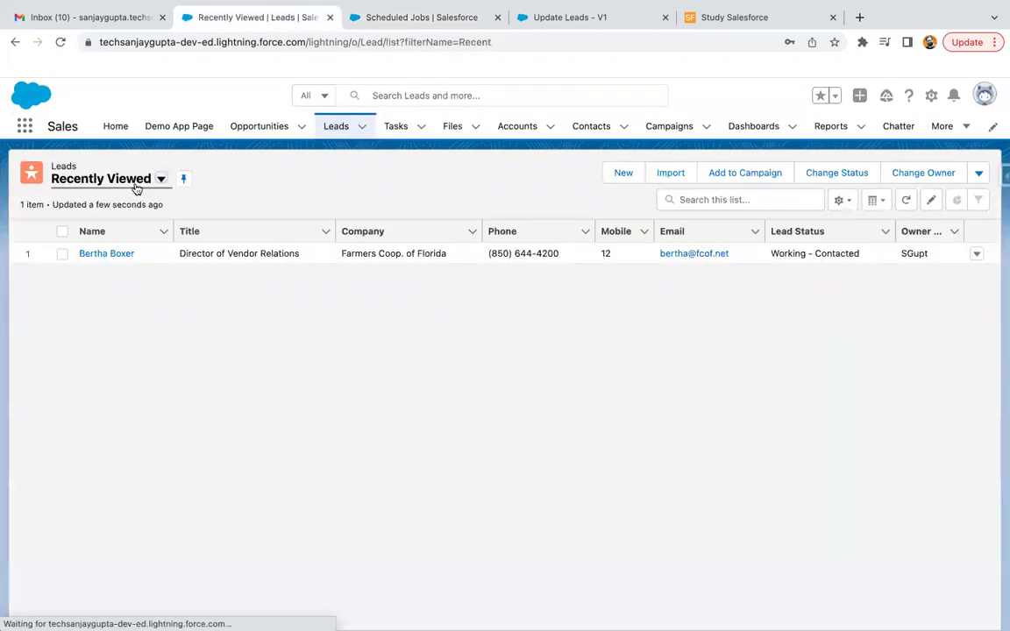
pyautogui.click(145, 181)
pyautogui.click(135, 228)
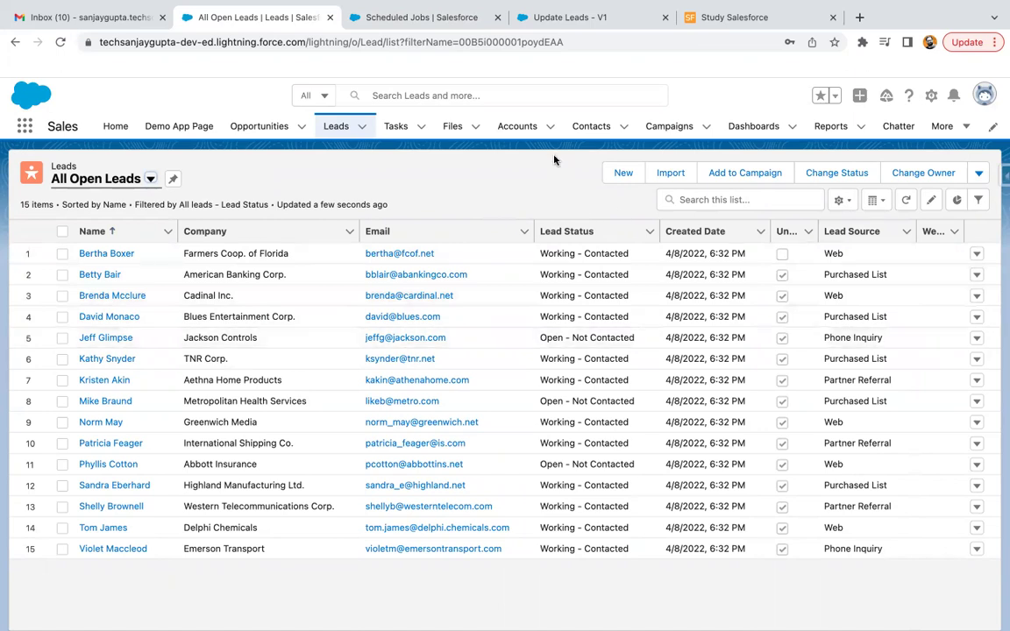
# - Review the Start element's object and filter conditions and the Update Leads element's field values in the flow, leaving both unchanged
pyautogui.click(575, 17)
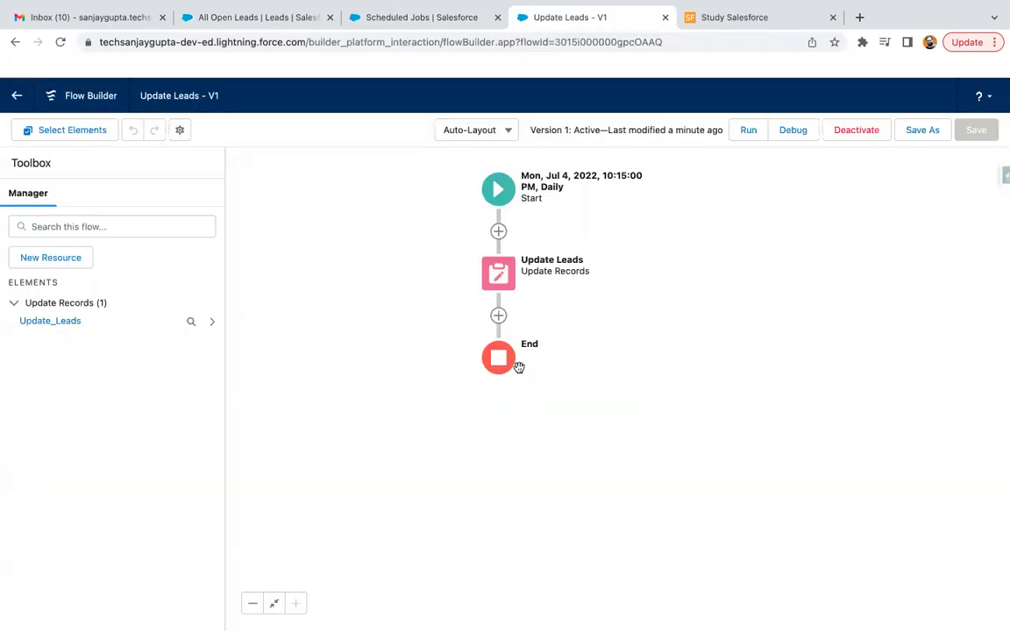
pyautogui.click(417, 18)
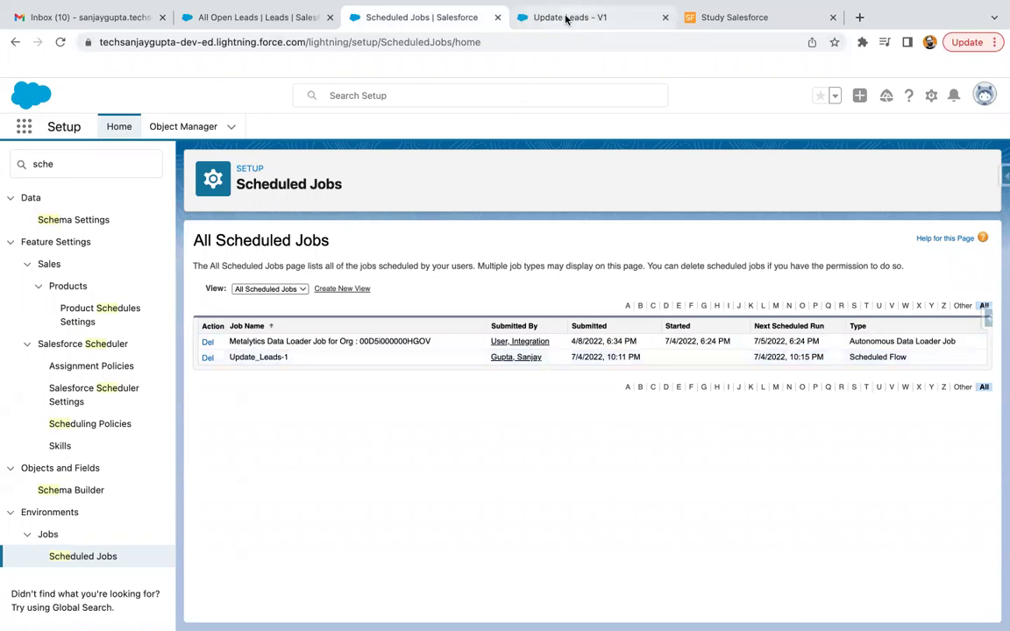
pyautogui.click(535, 18)
pyautogui.click(513, 207)
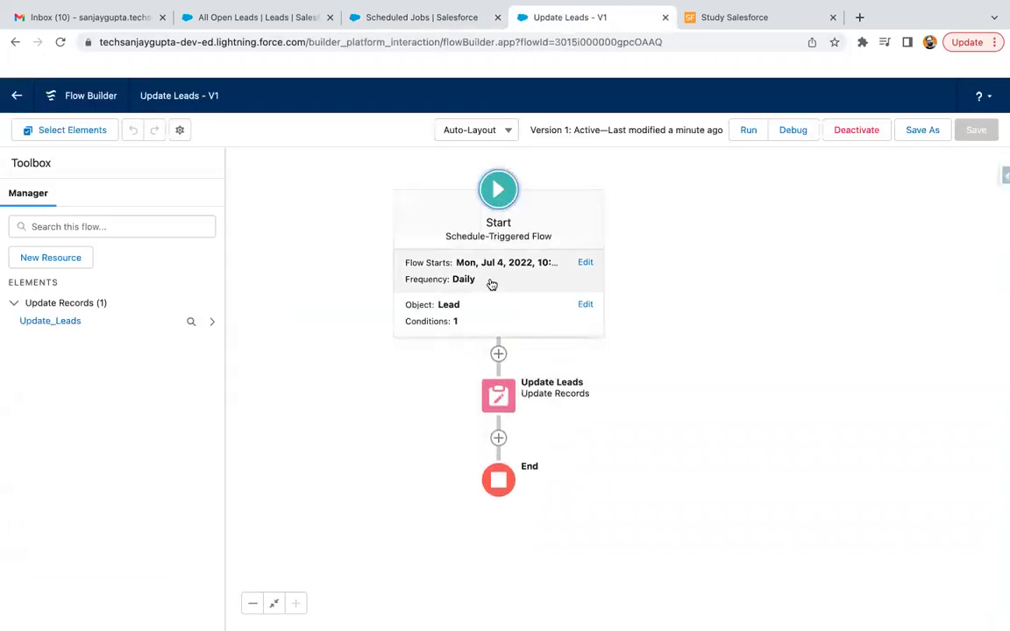
pyautogui.click(471, 310)
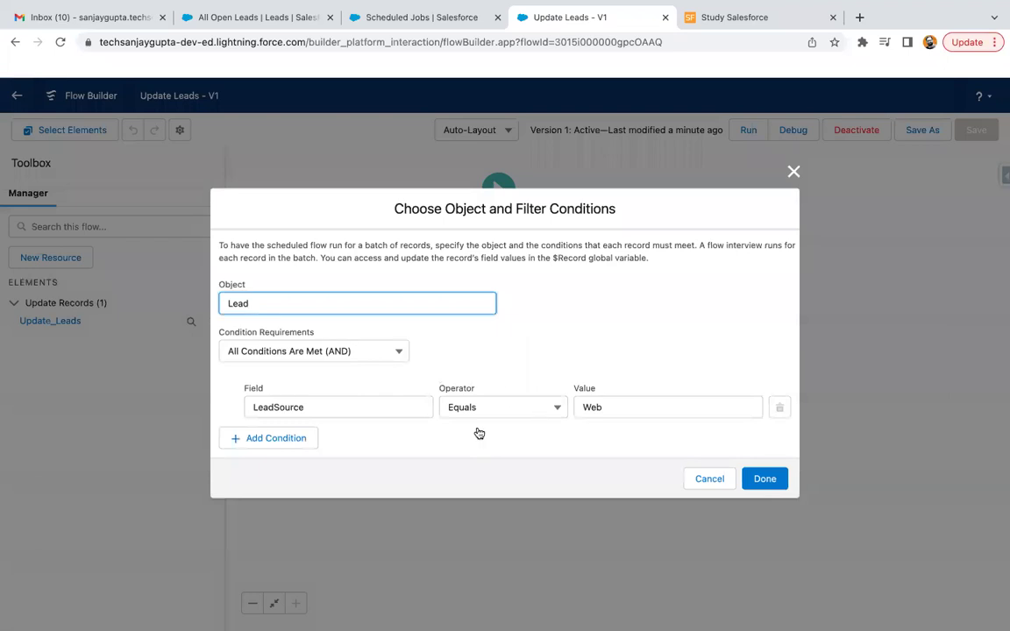
pyautogui.click(706, 479)
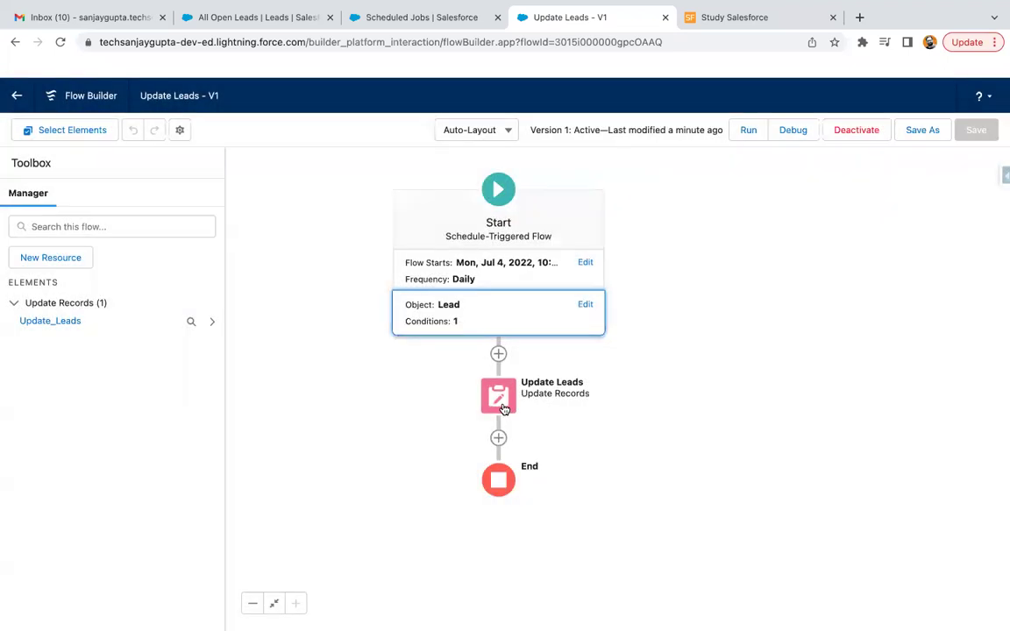
pyautogui.click(498, 396)
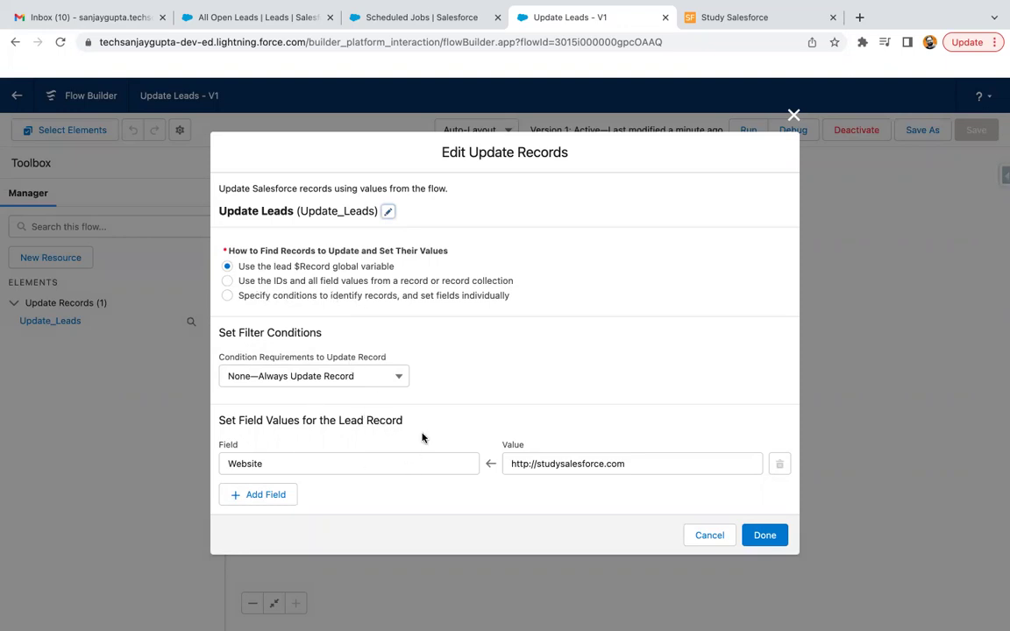
pyautogui.click(708, 534)
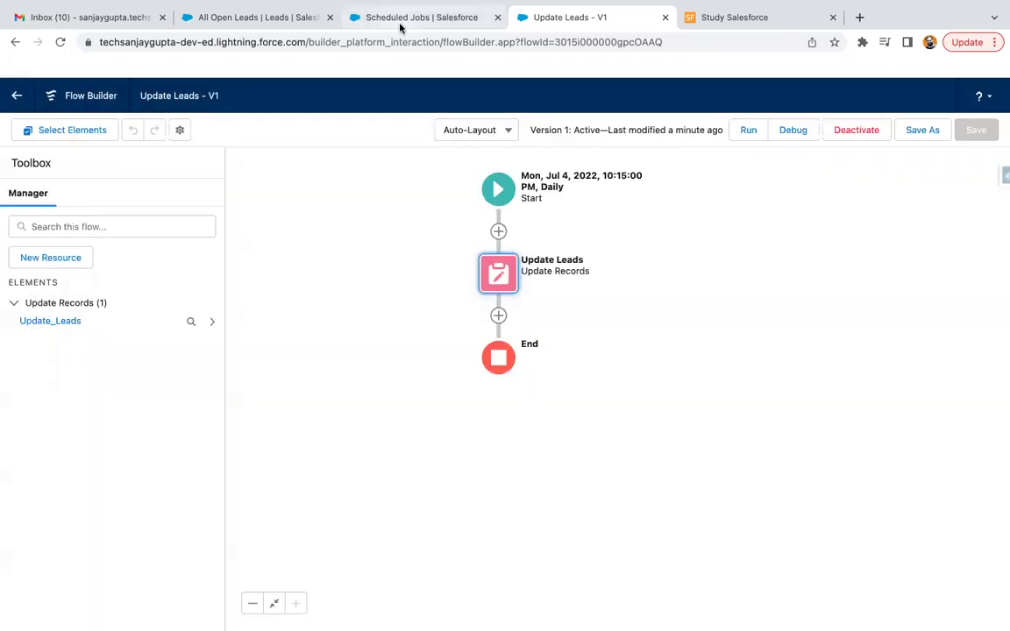
# - Reload the Scheduled Jobs page and the All Open Leads list to check whether the scheduled flow has run
pyautogui.click(399, 24)
pyautogui.click(60, 42)
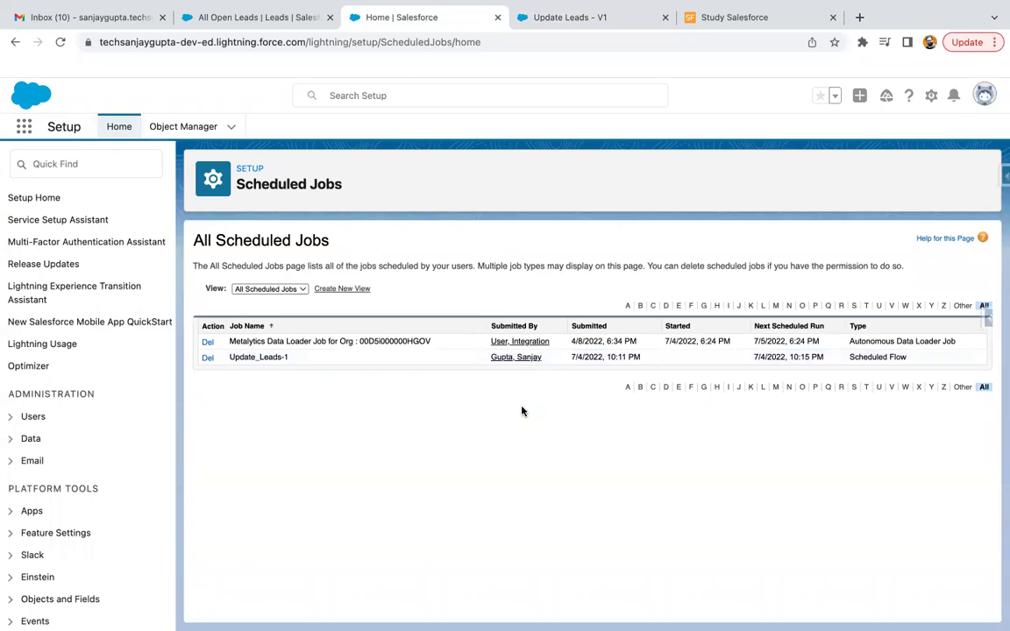
pyautogui.click(238, 25)
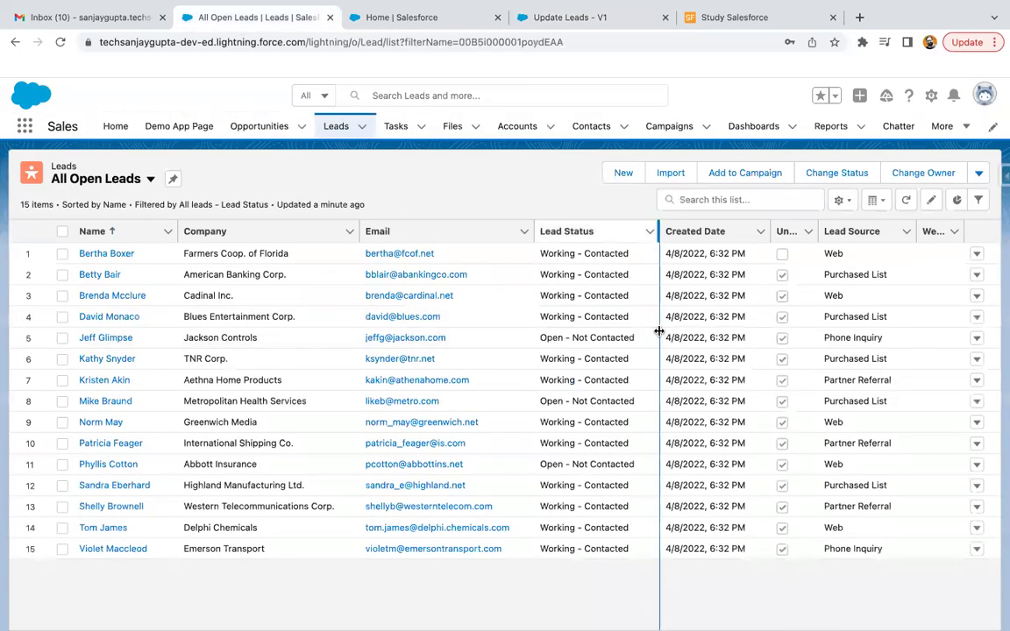
pyautogui.click(58, 41)
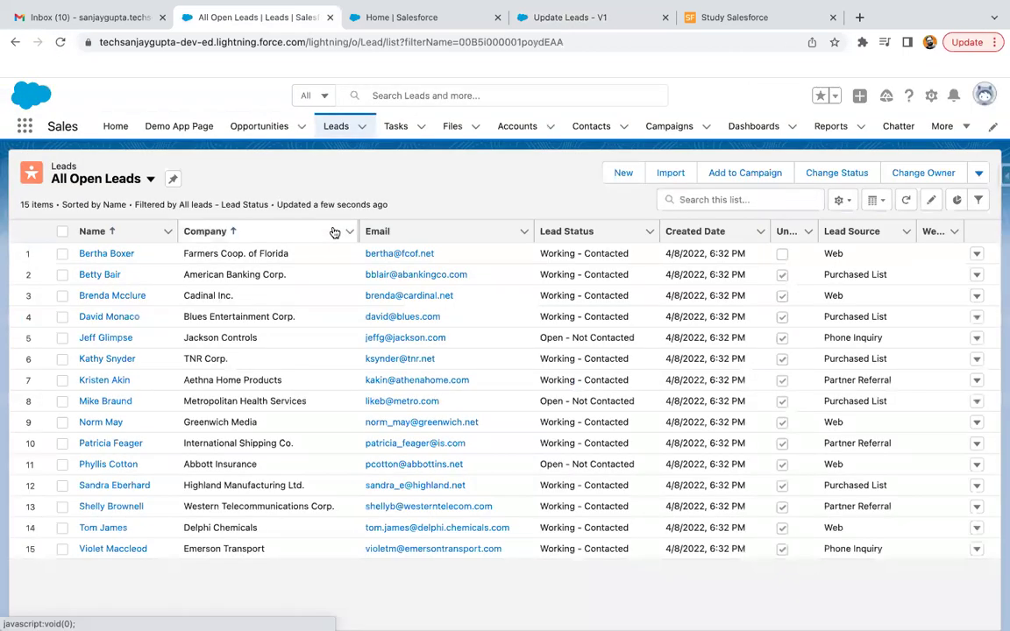
# - Refresh the Scheduled Jobs list and check the Update_Leads-1 job's start time and next scheduled run
pyautogui.click(436, 29)
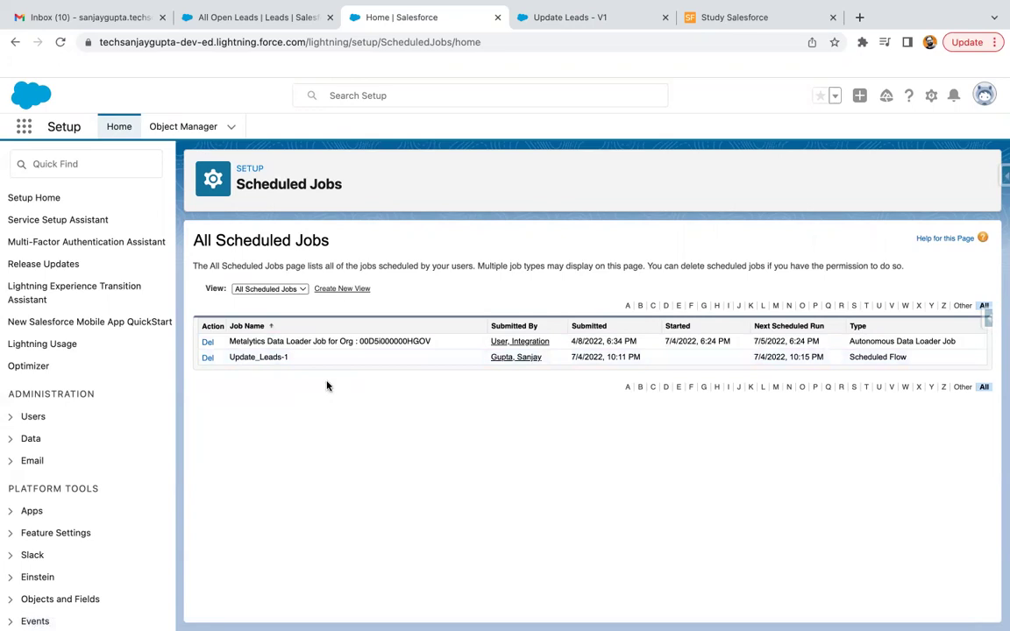
pyautogui.click(61, 42)
pyautogui.click(60, 42)
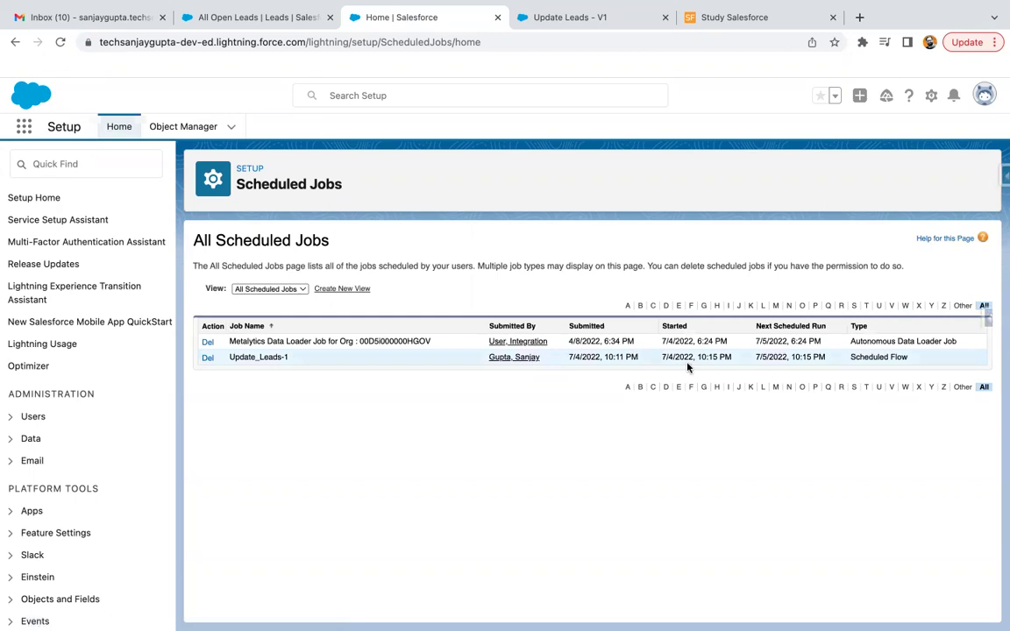
pyautogui.scroll(5, 687, 367)
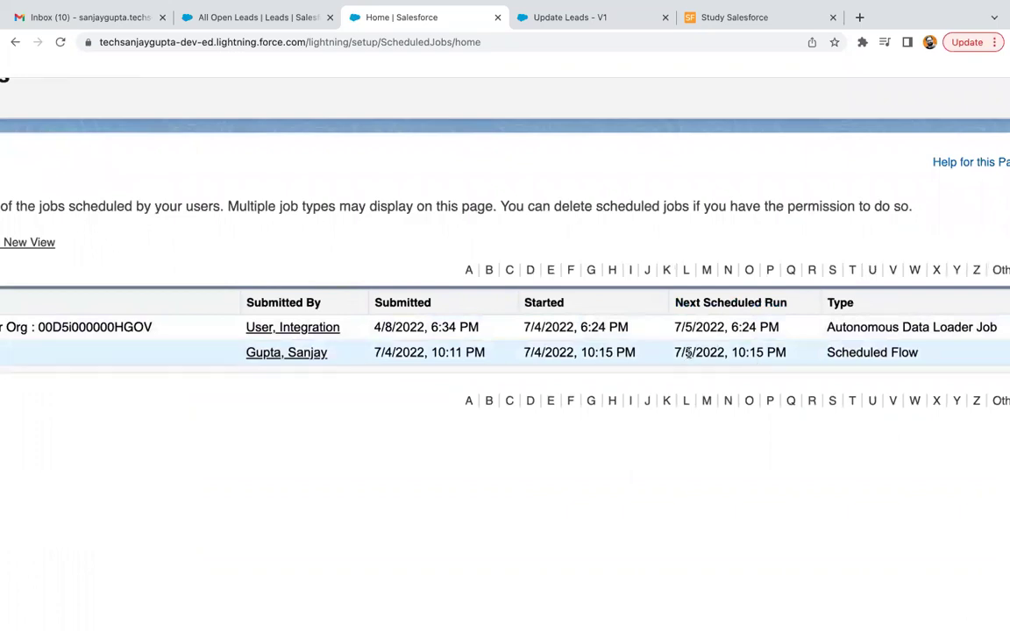
# - Reload the All Open Leads list to check the Website values of the Web-sourced leads, and return to the Update Leads flow
pyautogui.click(263, 18)
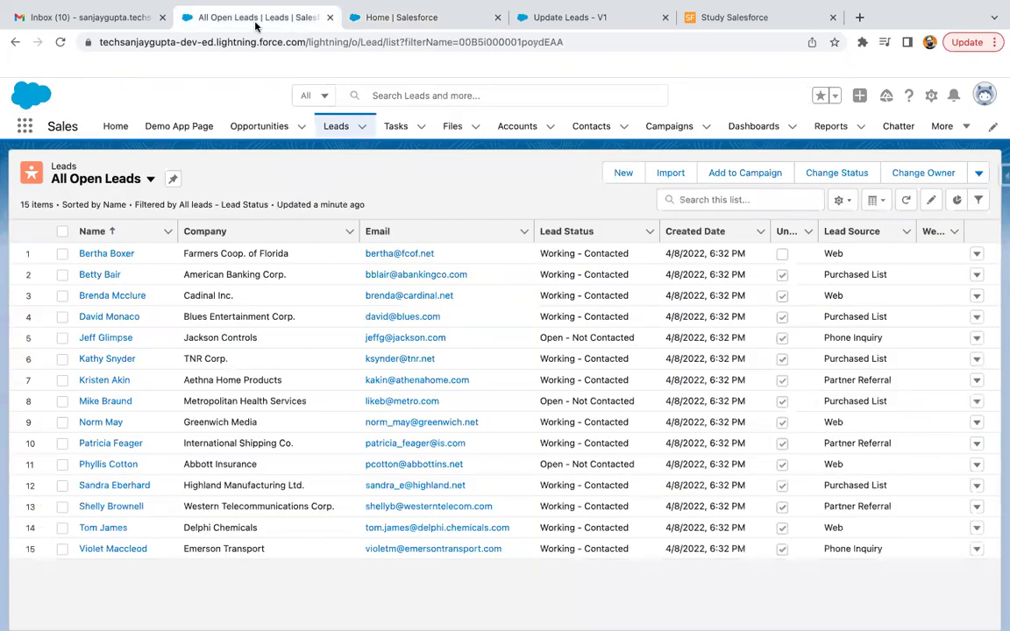
pyautogui.click(59, 42)
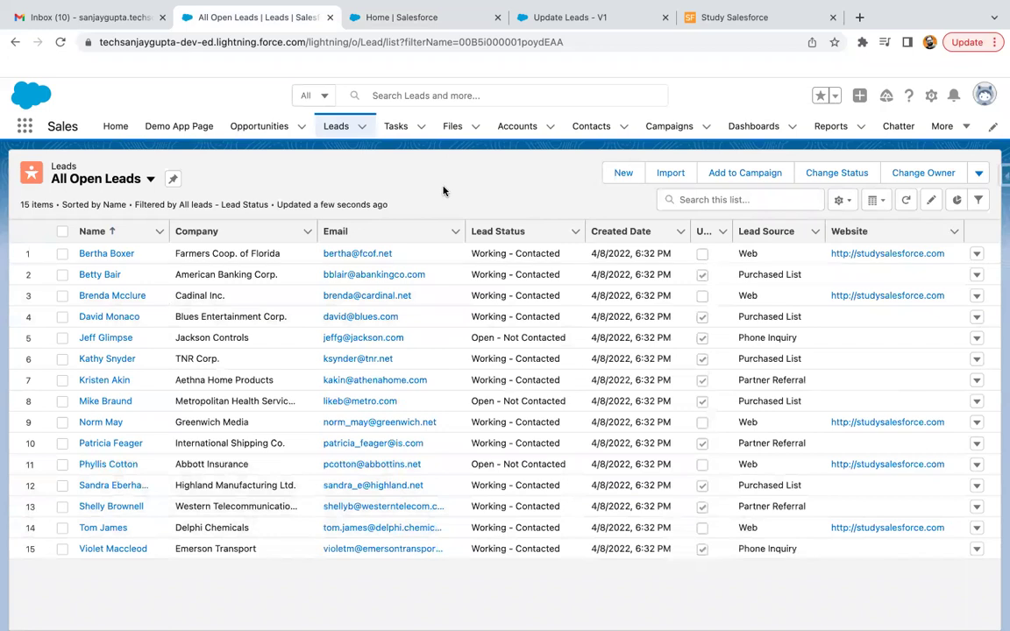
pyautogui.click(555, 15)
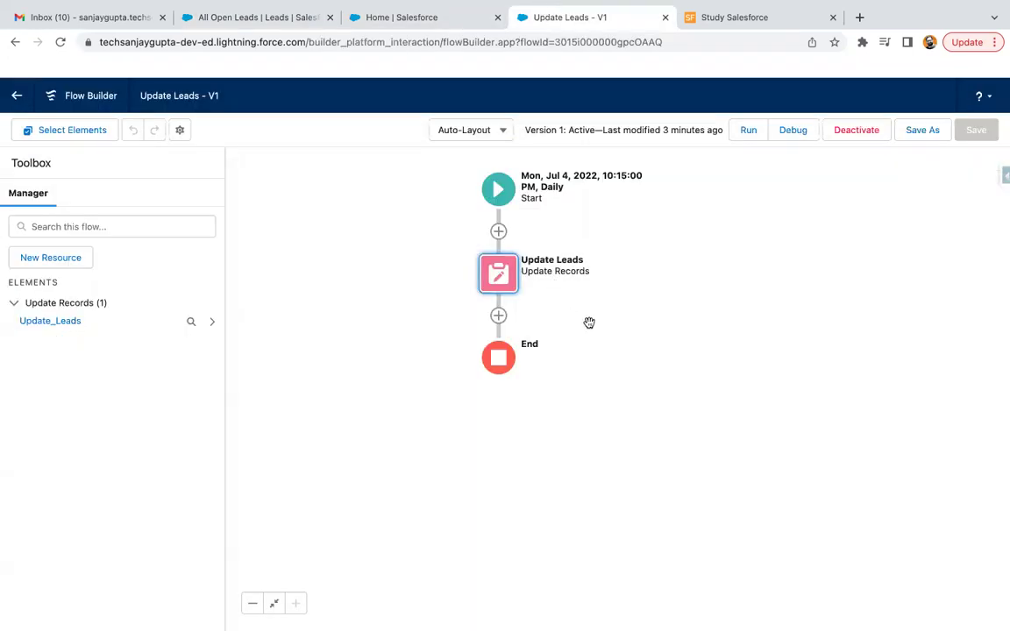
pyautogui.click(615, 278)
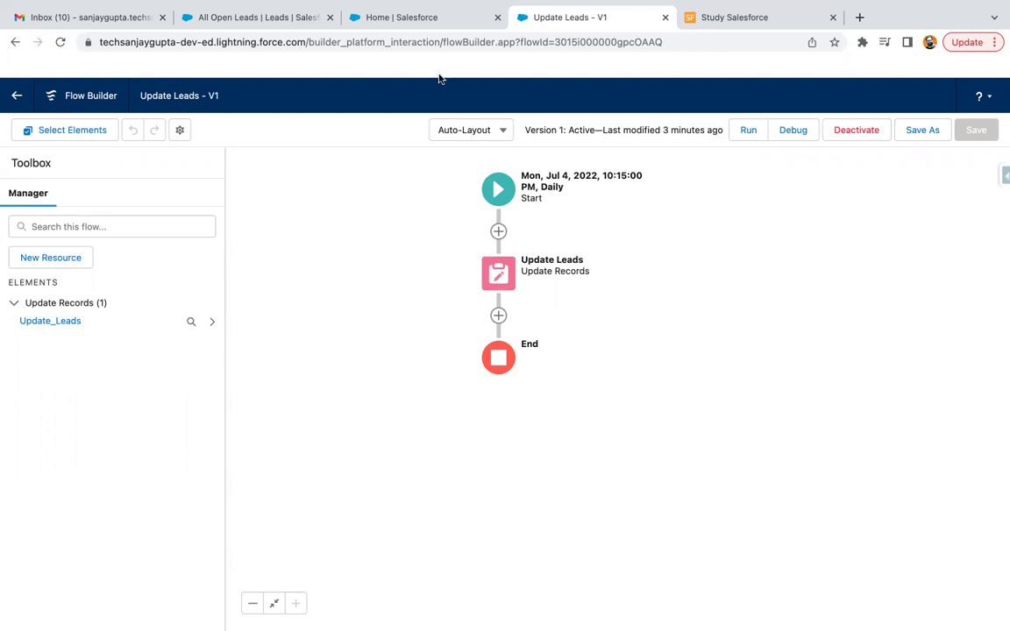
# - Delete the Update_Leads-1 job from the scheduled jobs and go back to the Update Leads flow
pyautogui.click(402, 25)
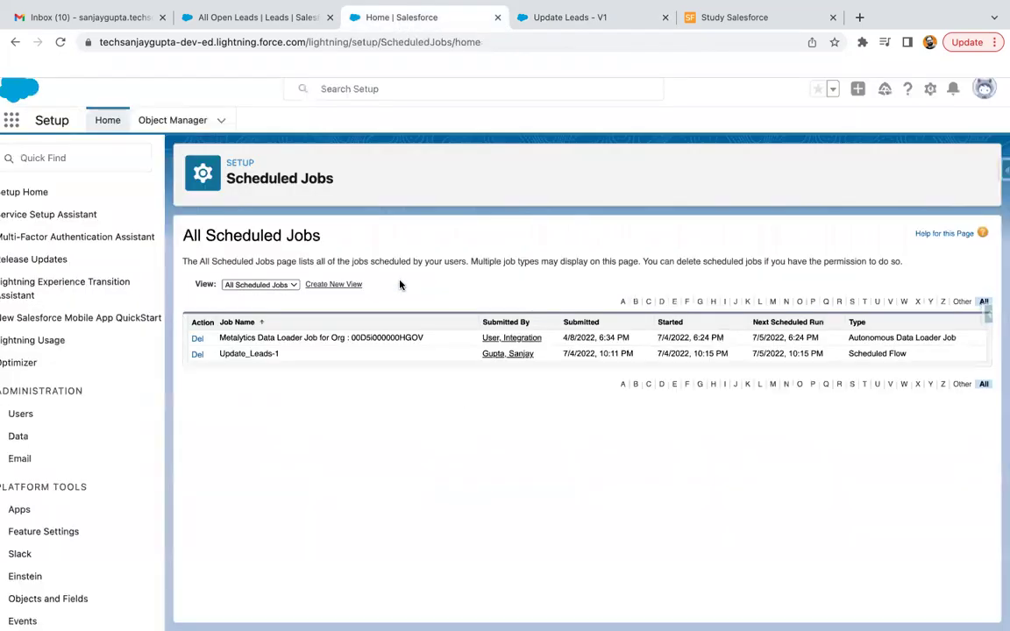
pyautogui.click(207, 358)
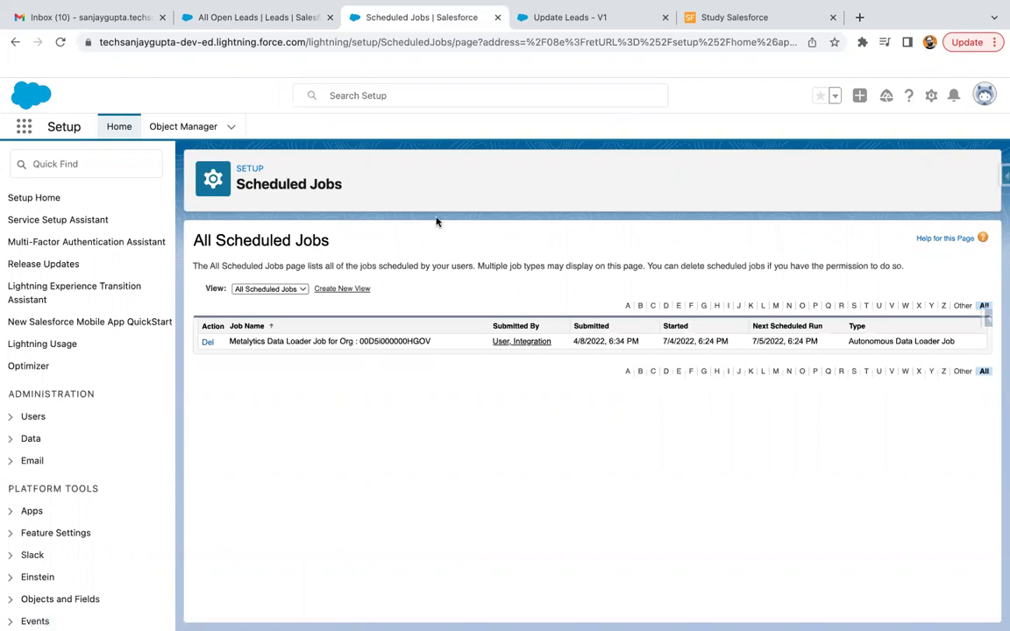
pyautogui.click(589, 18)
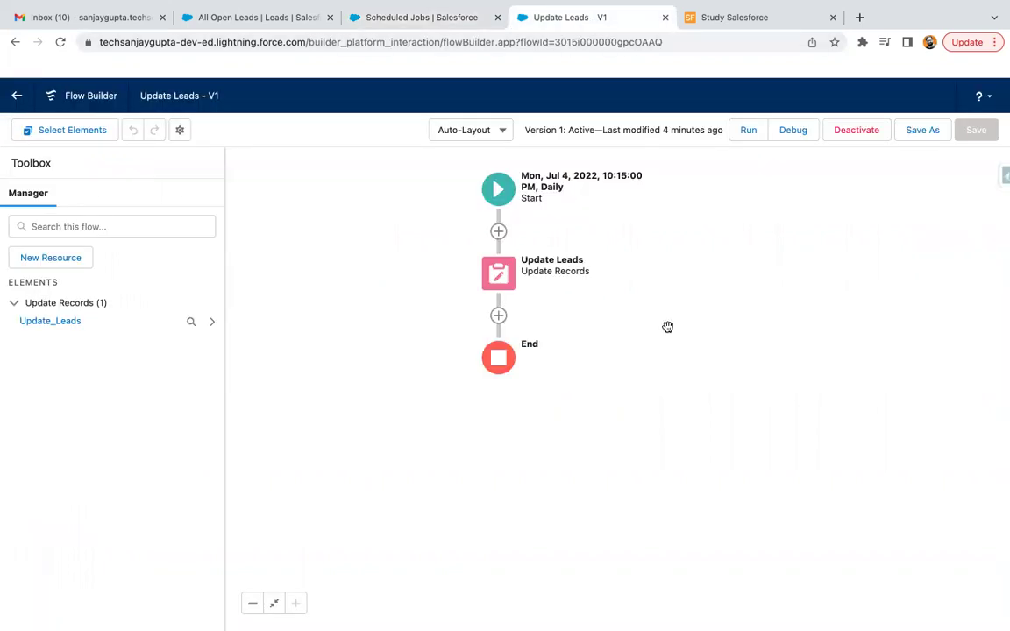